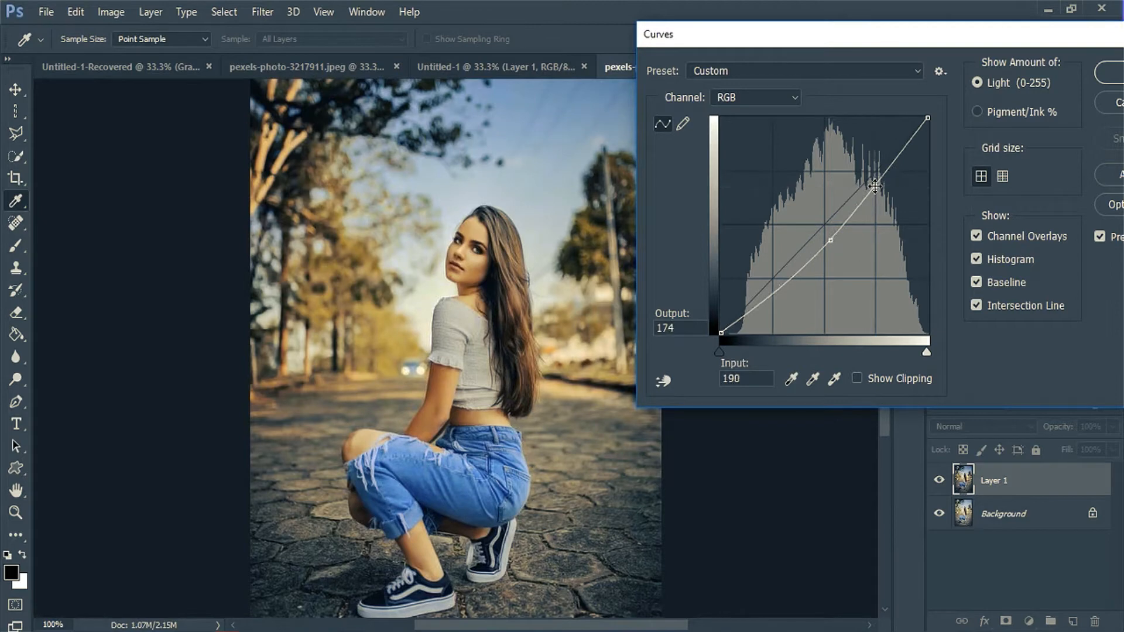
- Apply the Curves adjustment with the upper RGB curve point at input 190 and output 174
{"action": "left_click_drag", "start_coordinate": [955, 37], "coordinate": [763, 32]}
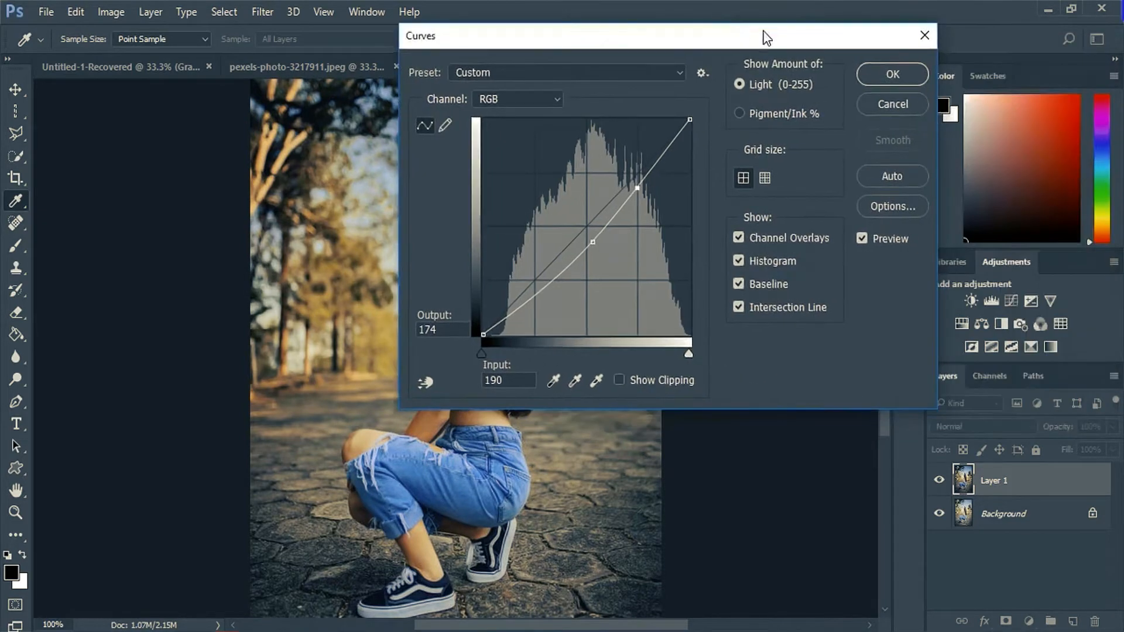
{"action": "left_click", "coordinate": [862, 80]}
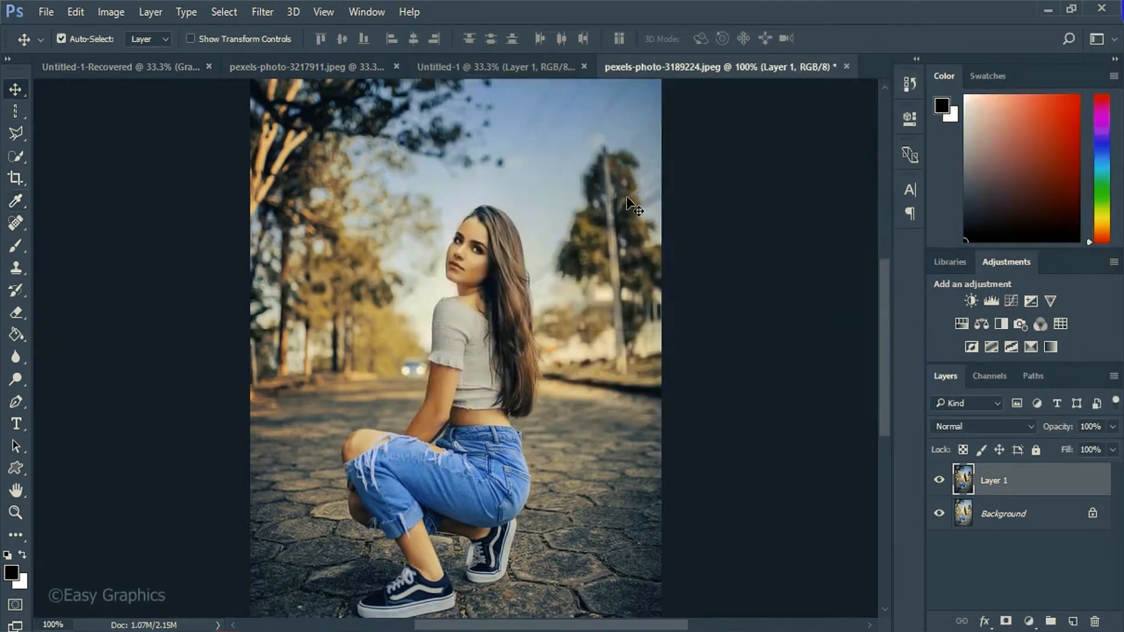
- Apply a Vibrance adjustment to Layer 1 with vibrance at about +32 and a slightly raised saturation
{"action": "left_click", "coordinate": [111, 12]}
{"action": "mouse_move", "coordinate": [162, 61]}
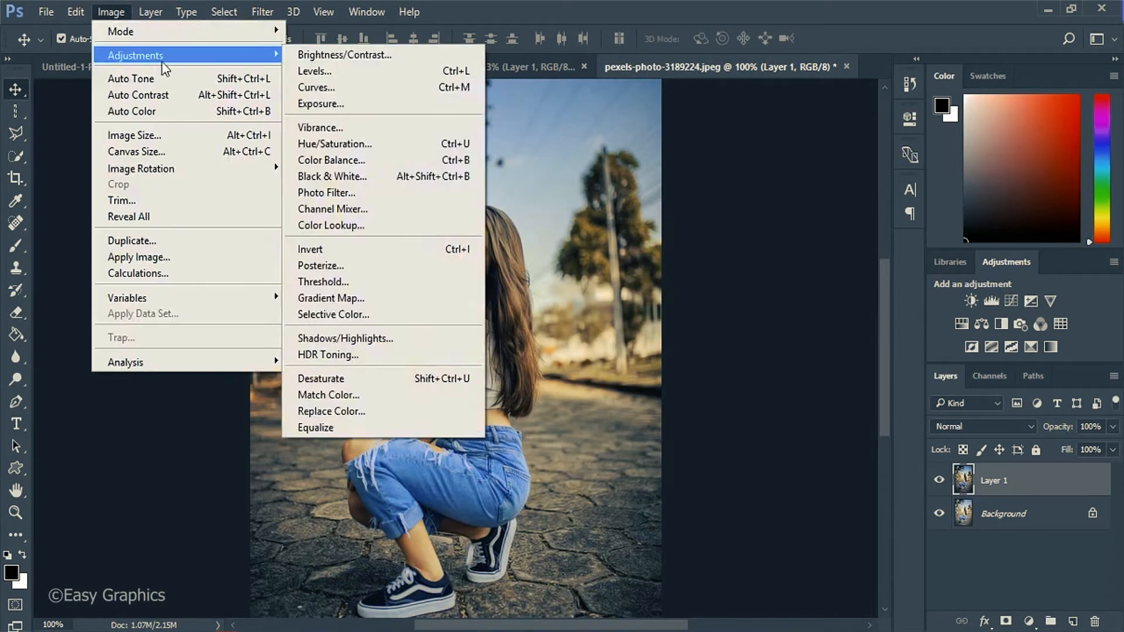
{"action": "left_click", "coordinate": [338, 132]}
{"action": "left_click_drag", "start_coordinate": [712, 129], "coordinate": [733, 131]}
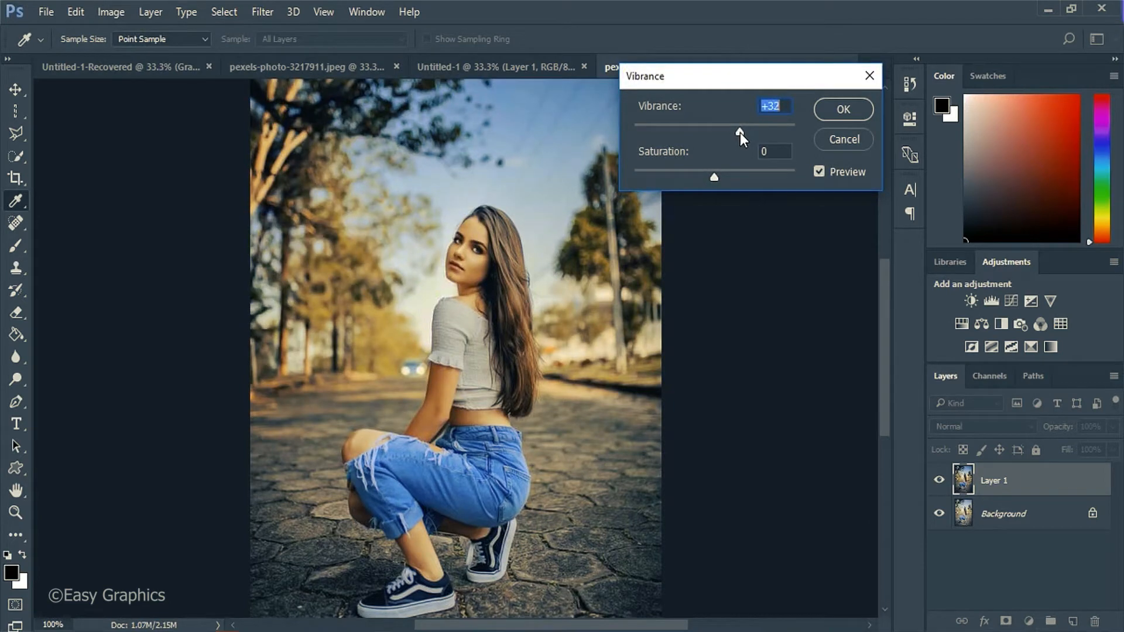
{"action": "left_click", "coordinate": [721, 177]}
{"action": "left_click_drag", "start_coordinate": [721, 181], "coordinate": [724, 181]}
{"action": "left_click", "coordinate": [855, 114]}
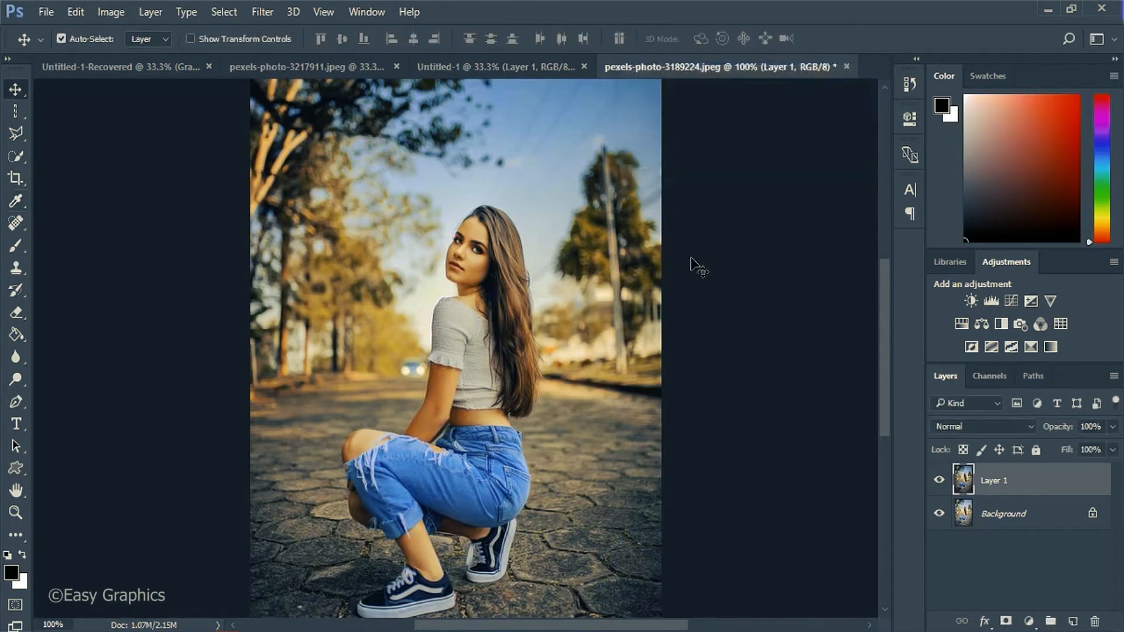
- Add a Selective Color adjustment layer above Layer 1 and set the Reds to magenta -12% and yellow -26%
{"action": "left_click", "coordinate": [1029, 622]}
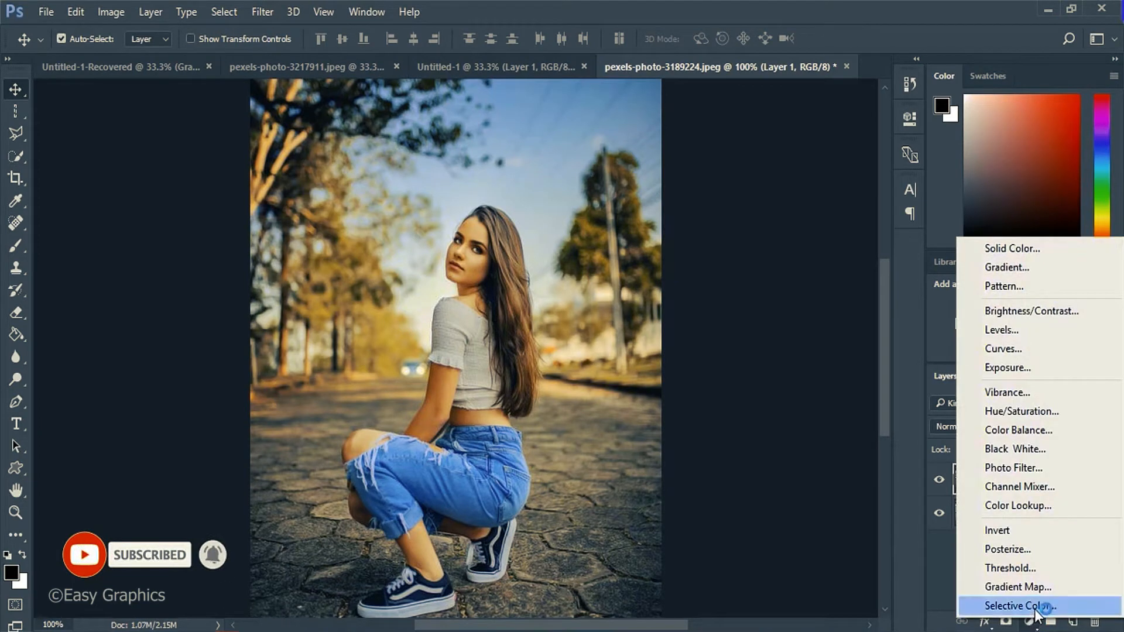
{"action": "left_click", "coordinate": [1035, 609]}
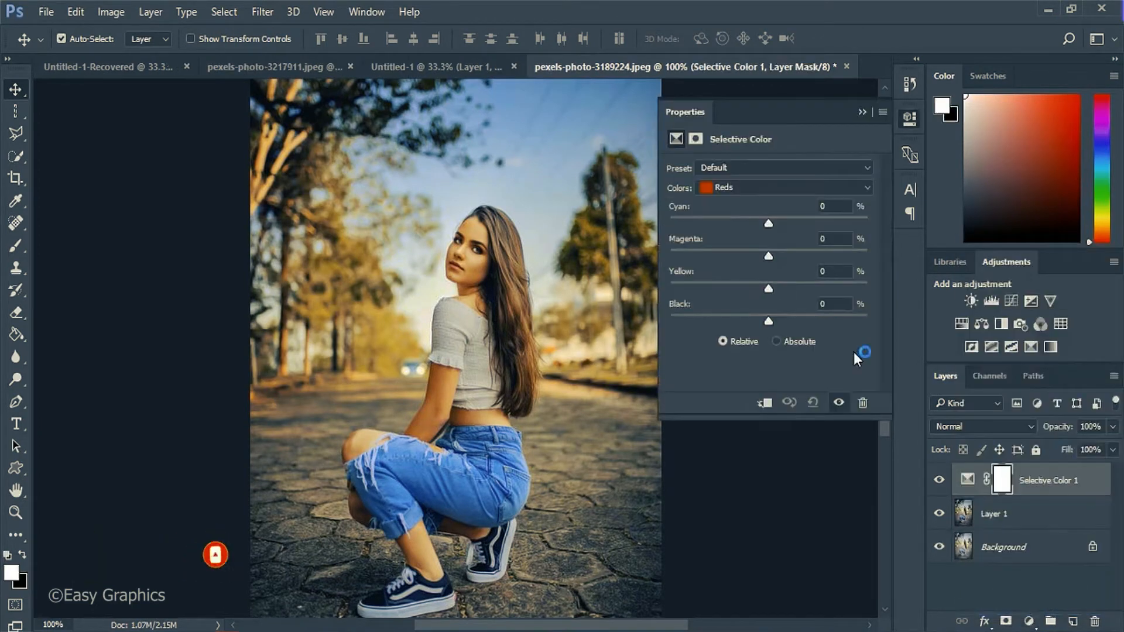
{"action": "left_click_drag", "start_coordinate": [768, 285], "coordinate": [758, 257]}
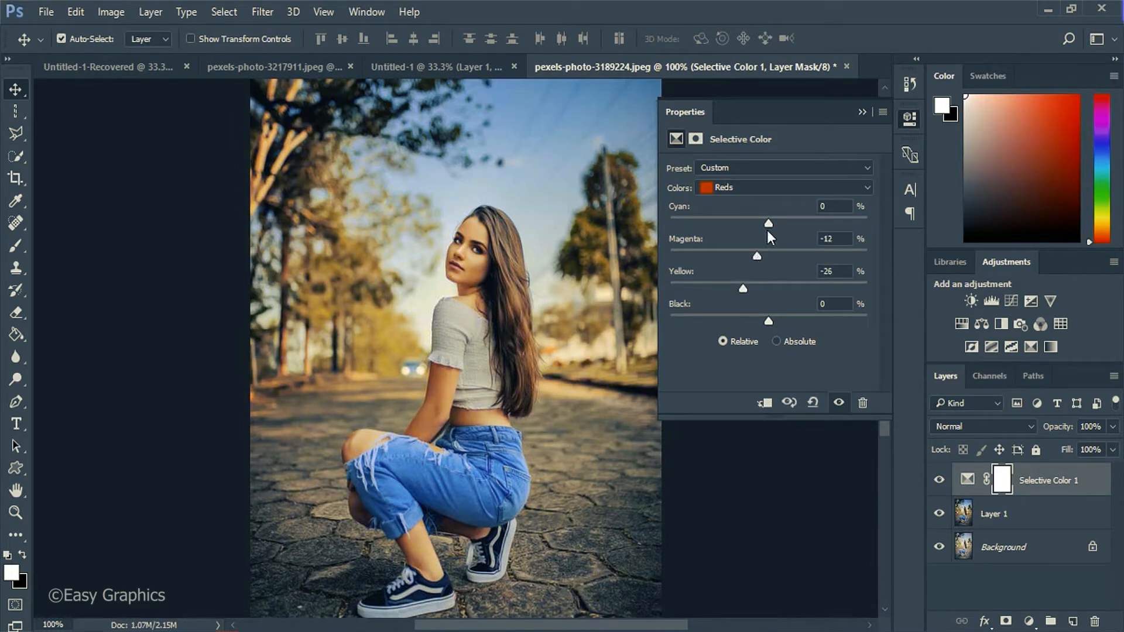
- Set the yellow amount of the Yellows to +28% in the Selective Color adjustment
{"action": "left_click", "coordinate": [787, 187]}
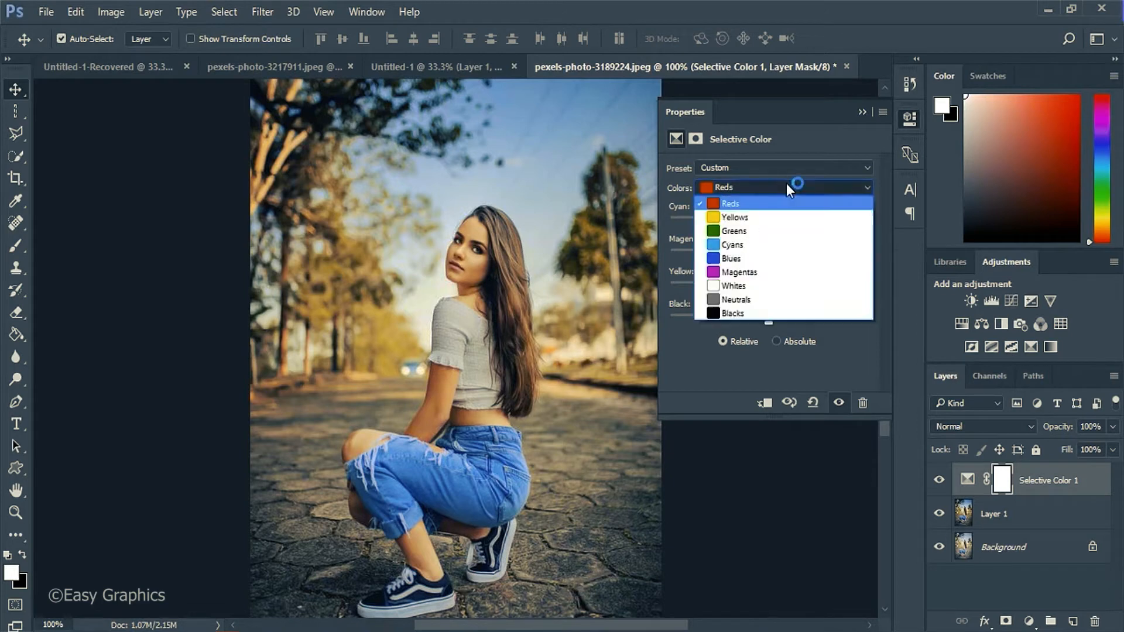
{"action": "left_click", "coordinate": [783, 218]}
{"action": "left_click_drag", "start_coordinate": [768, 288], "coordinate": [796, 285]}
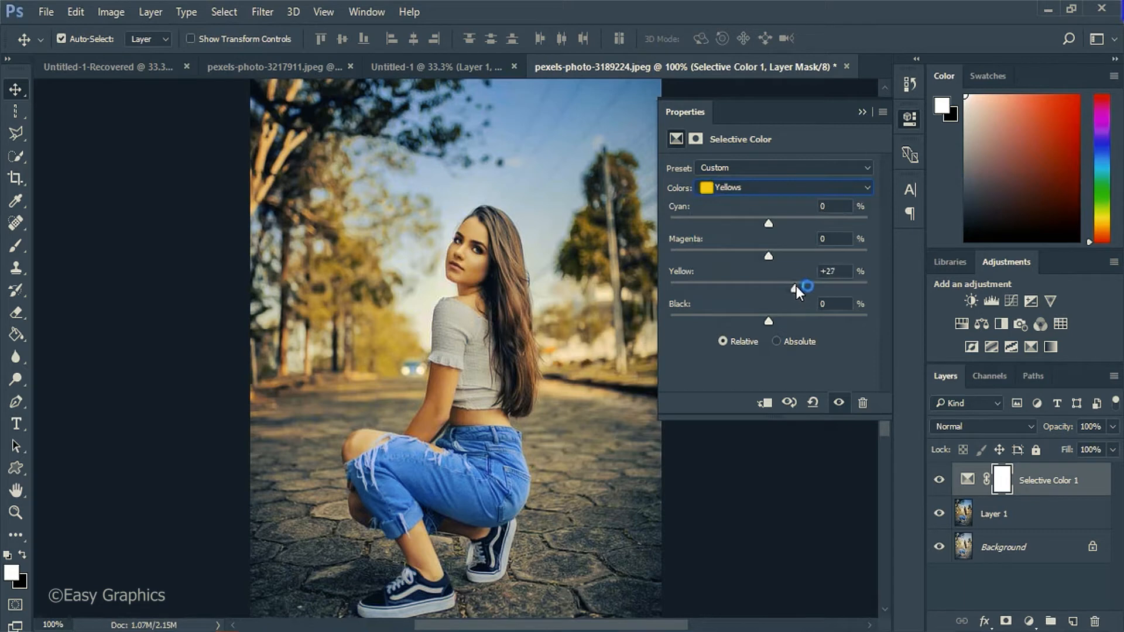
- Adjust the Blues in the Selective Color layer: raise cyan to about +56%, lower magenta clearly and raise black slightly
{"action": "left_click", "coordinate": [818, 182]}
{"action": "left_click", "coordinate": [801, 254]}
{"action": "left_click_drag", "start_coordinate": [771, 223], "coordinate": [790, 228]}
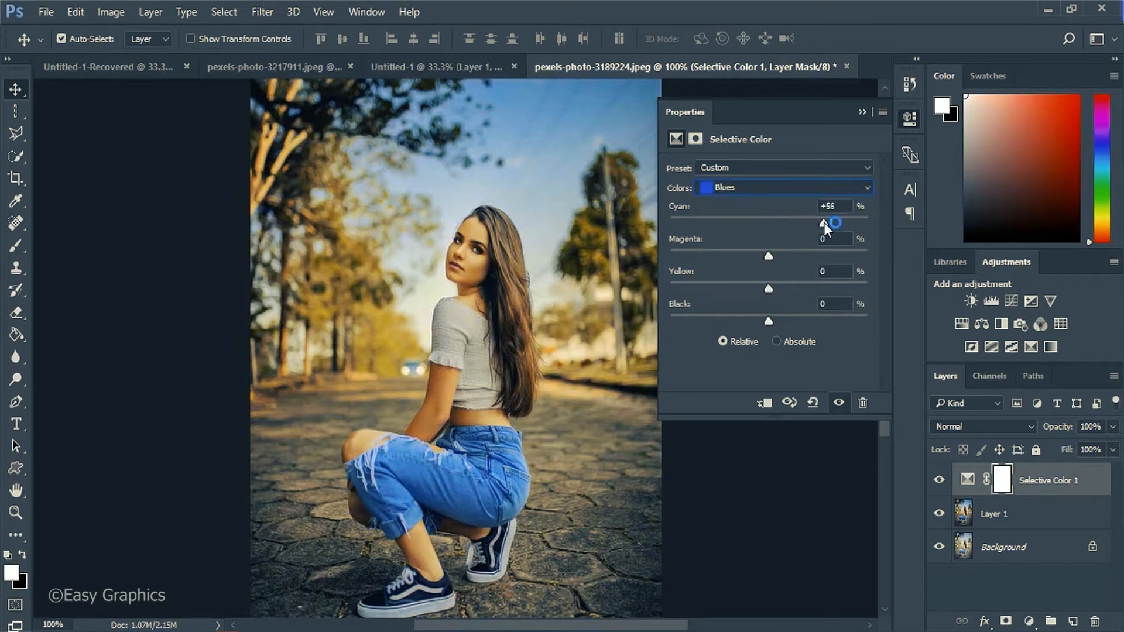
{"action": "left_click_drag", "start_coordinate": [768, 256], "coordinate": [719, 256]}
{"action": "mouse_move", "coordinate": [768, 322]}
{"action": "left_mouse_down"}
{"action": "mouse_move", "coordinate": [759, 324]}
{"action": "mouse_move", "coordinate": [782, 321]}
{"action": "left_mouse_up"}
- Set the Cyans in the Selective Color adjustment to cyan +71%, magenta -38% and yellow -2%
{"action": "left_click", "coordinate": [802, 188]}
{"action": "left_click", "coordinate": [794, 243]}
{"action": "left_click_drag", "start_coordinate": [769, 224], "coordinate": [838, 222]}
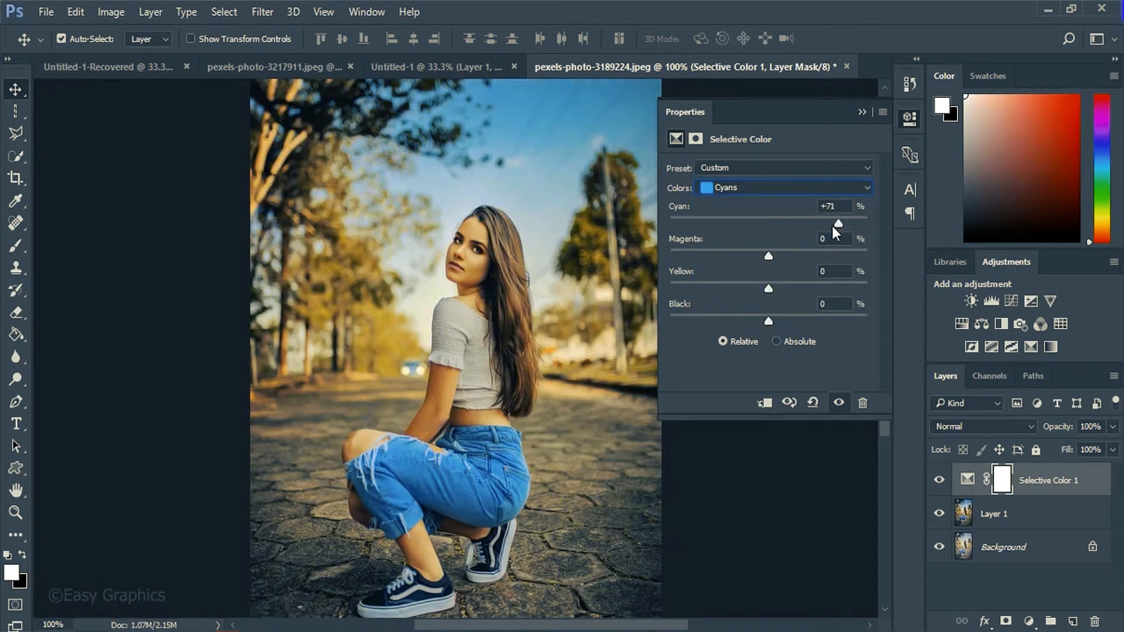
{"action": "left_click_drag", "start_coordinate": [771, 254], "coordinate": [736, 255]}
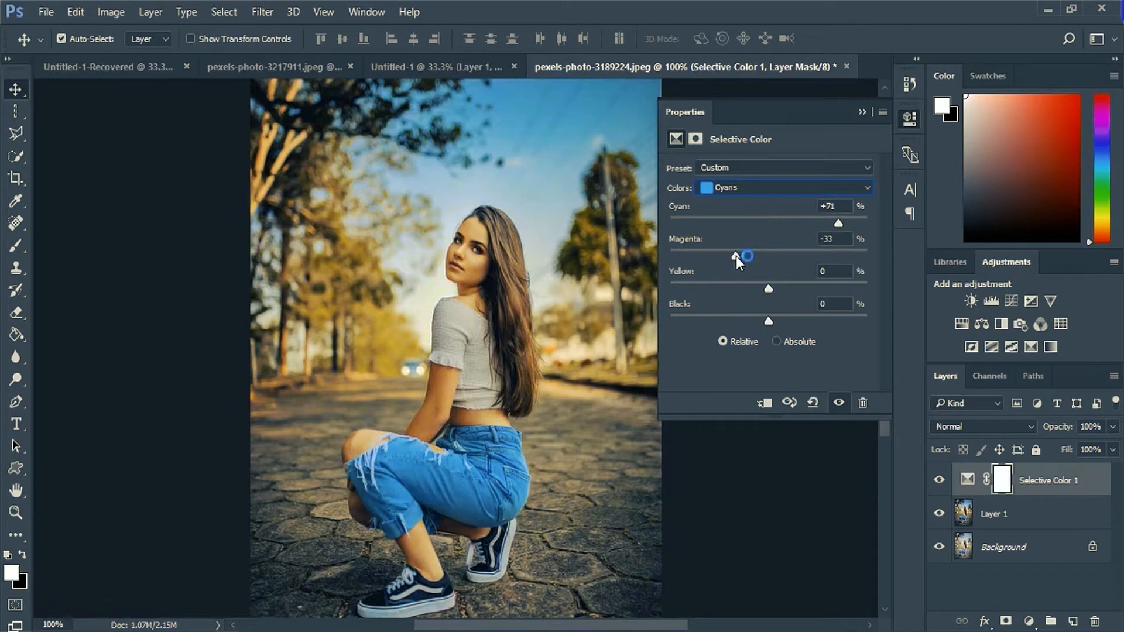
{"action": "left_click_drag", "start_coordinate": [733, 255], "coordinate": [733, 255]}
{"action": "left_click_drag", "start_coordinate": [768, 289], "coordinate": [766, 289]}
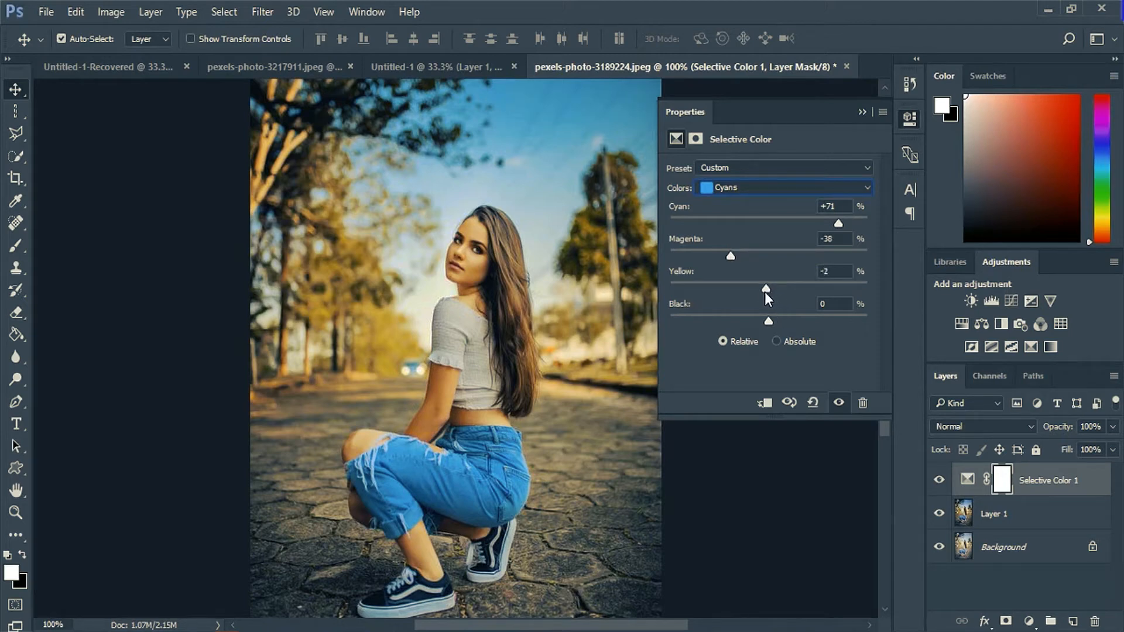
- Set the Greens in the Selective Color adjustment to cyan +28%, magenta -36% and yellow -48%
{"action": "left_click", "coordinate": [791, 187]}
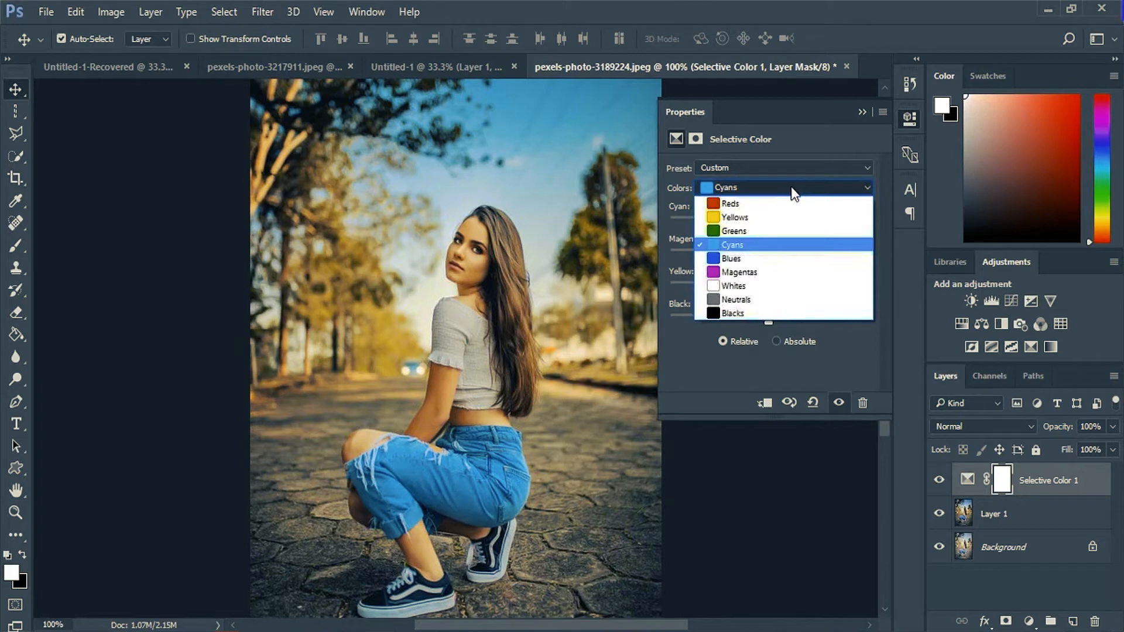
{"action": "left_click", "coordinate": [782, 234]}
{"action": "left_click_drag", "start_coordinate": [768, 290], "coordinate": [725, 290]}
{"action": "left_click_drag", "start_coordinate": [771, 258], "coordinate": [733, 262]}
{"action": "left_click_drag", "start_coordinate": [770, 223], "coordinate": [797, 220]}
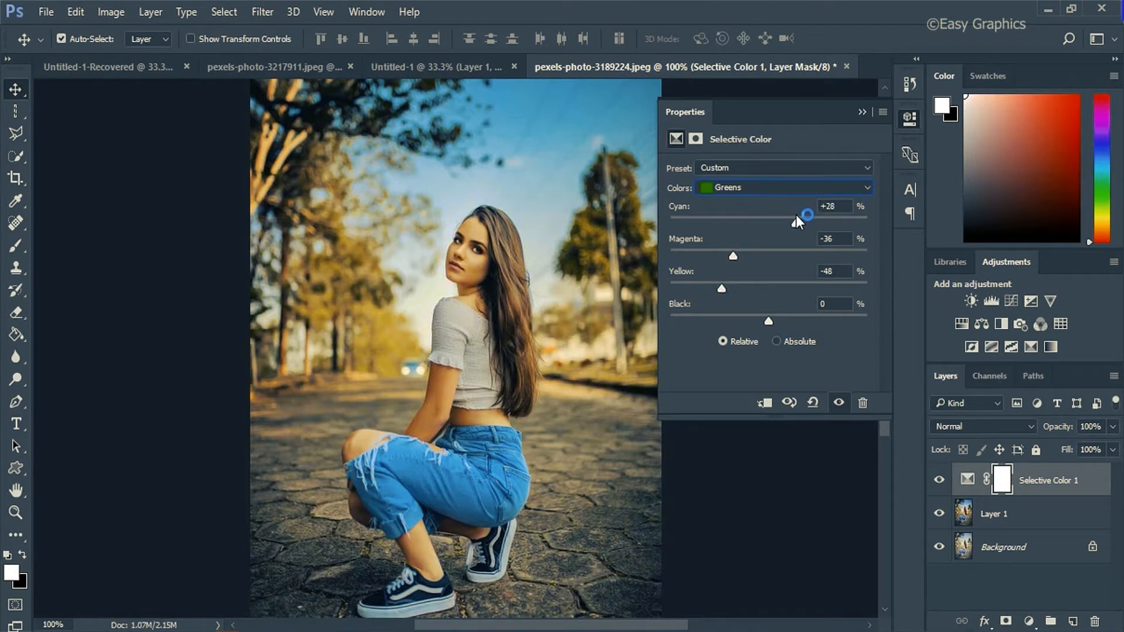
- Set the Yellows in the Selective Color adjustment to cyan -44% and black +15%, and collapse the adjustment's properties
{"action": "left_click", "coordinate": [782, 185]}
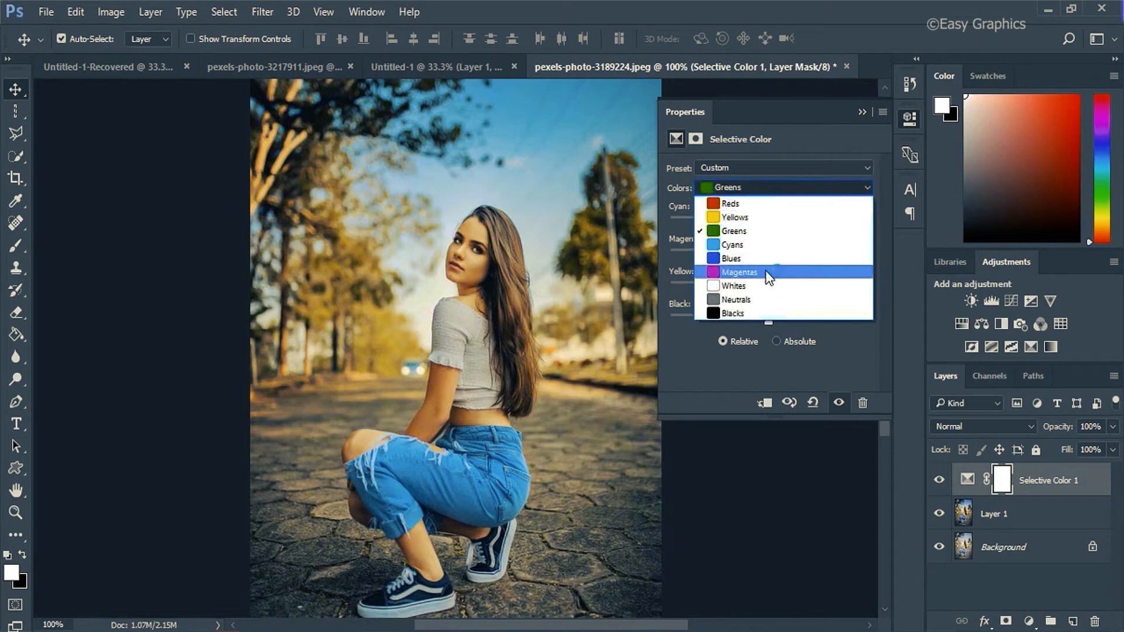
{"action": "left_click", "coordinate": [790, 217]}
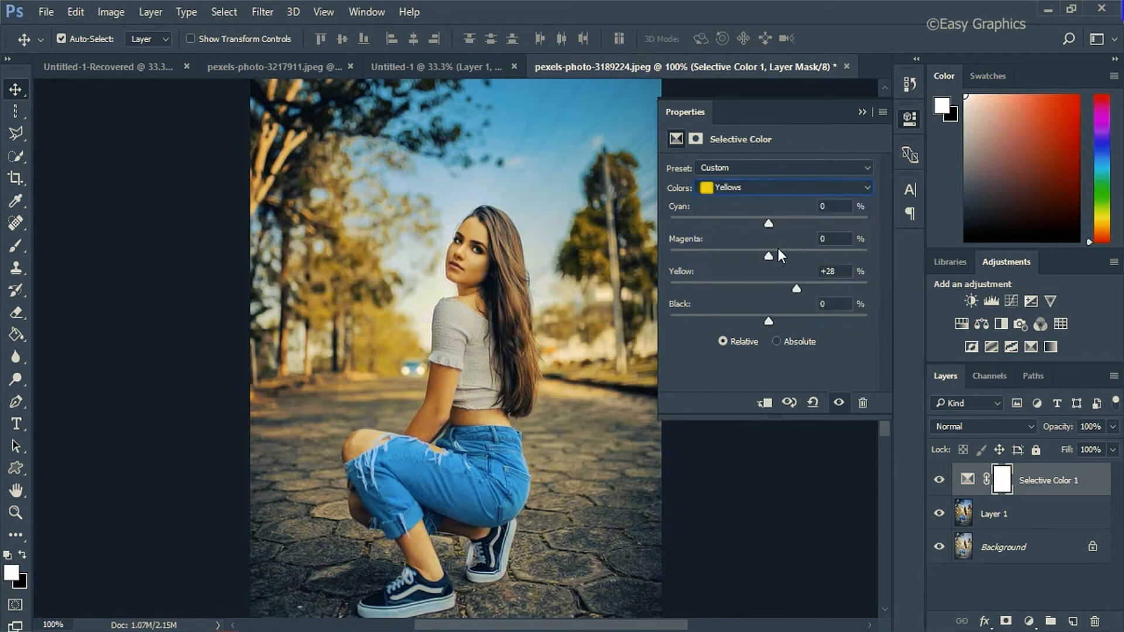
{"action": "left_click_drag", "start_coordinate": [768, 226], "coordinate": [723, 242]}
{"action": "left_click", "coordinate": [857, 188]}
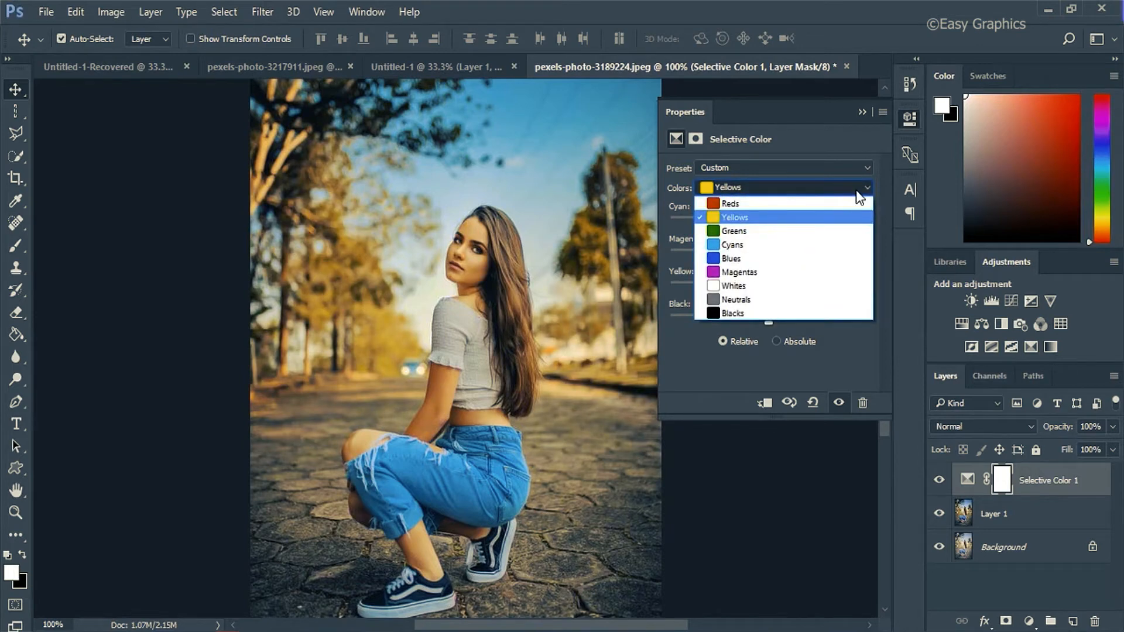
{"action": "left_click", "coordinate": [782, 324]}
{"action": "mouse_move", "coordinate": [772, 321]}
{"action": "left_mouse_down"}
{"action": "mouse_move", "coordinate": [754, 321]}
{"action": "mouse_move", "coordinate": [799, 324]}
{"action": "mouse_move", "coordinate": [787, 331]}
{"action": "left_mouse_up"}
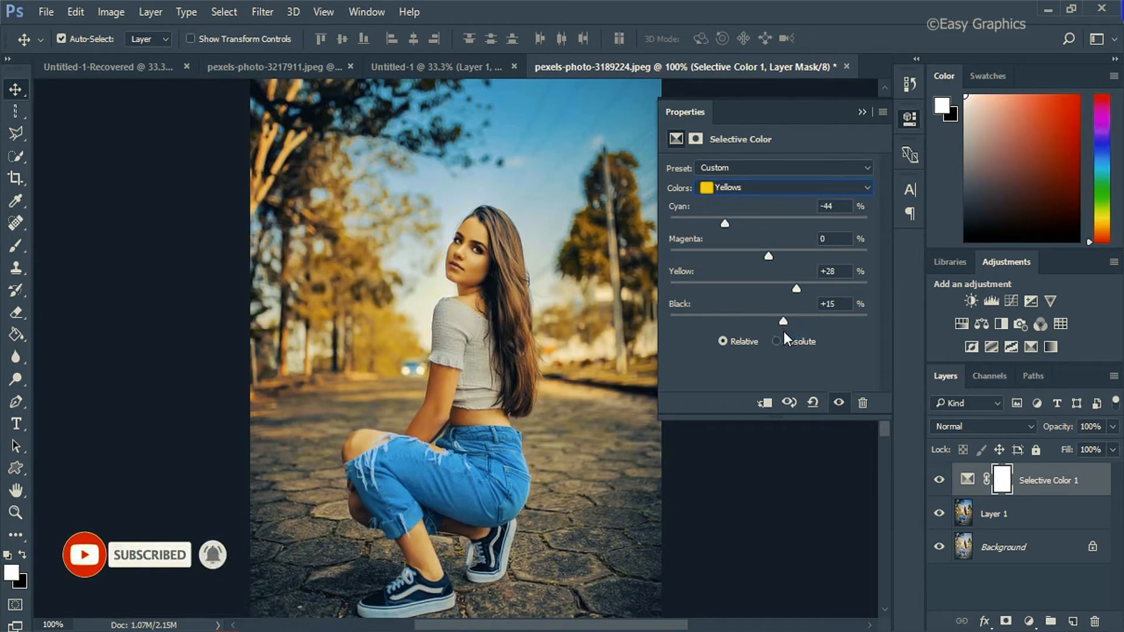
{"action": "left_click", "coordinate": [862, 111]}
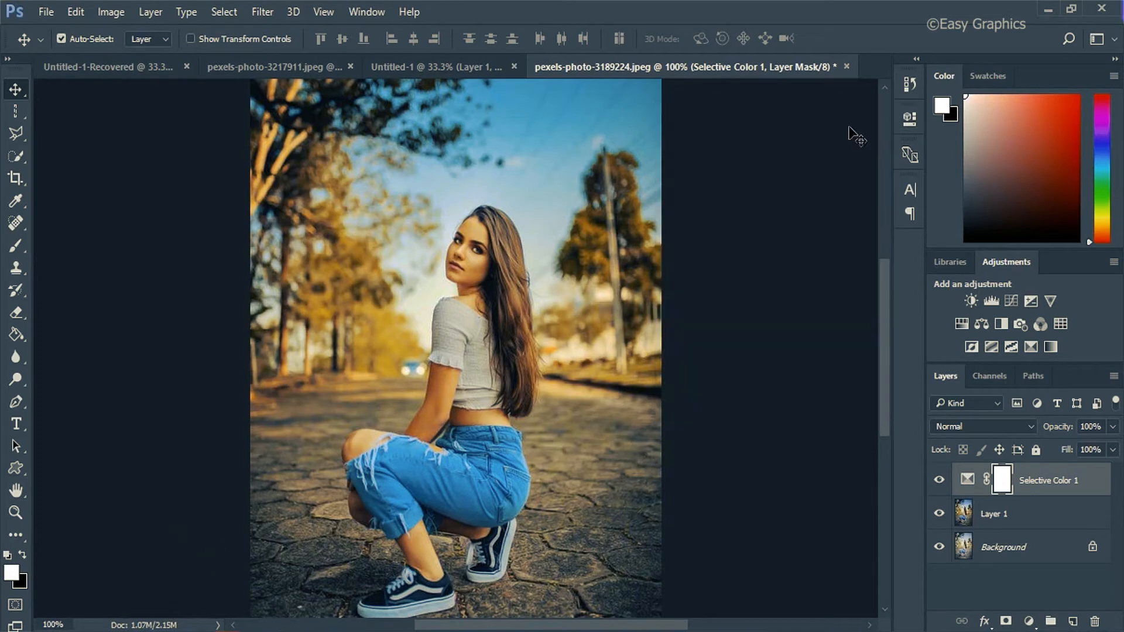
- Merge the Selective Color 1 adjustment layer with Layer 1, leaving the Background separate
{"action": "key", "text": "ctrl+minus"}
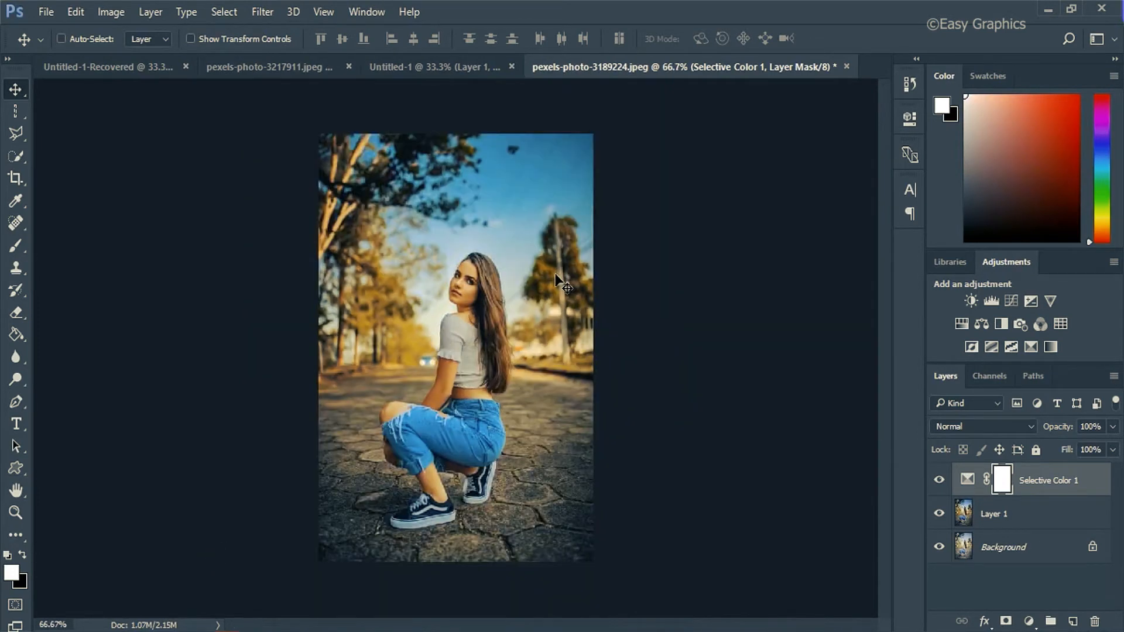
{"action": "key", "text": "ctrl+plus"}
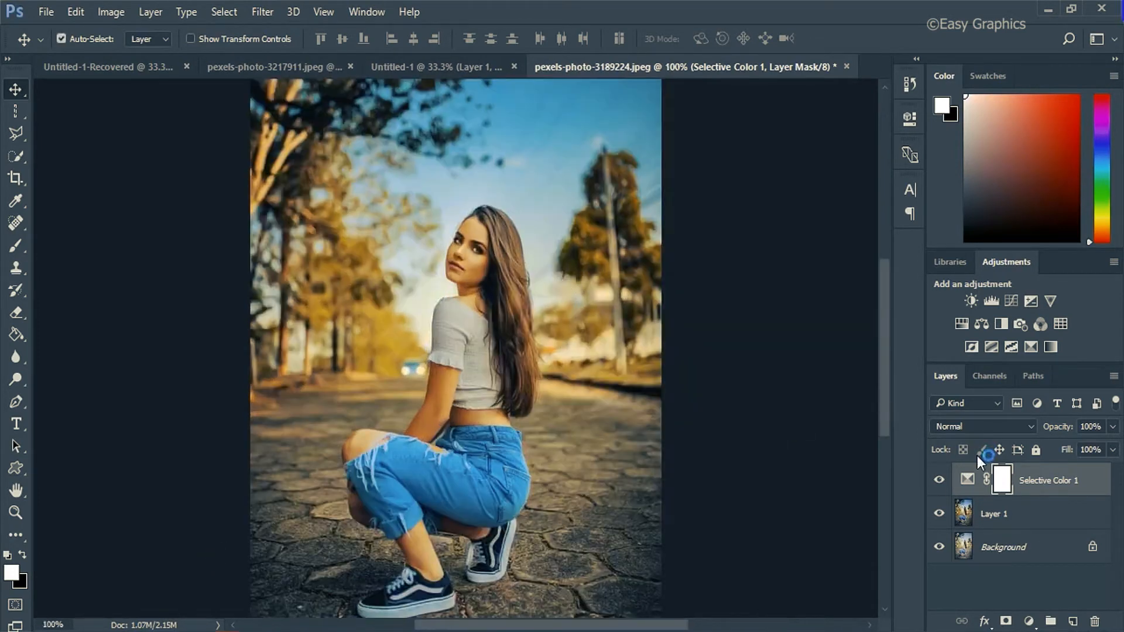
{"action": "left_click", "coordinate": [1030, 508], "text": "ctrl"}
{"action": "right_click", "coordinate": [1028, 508]}
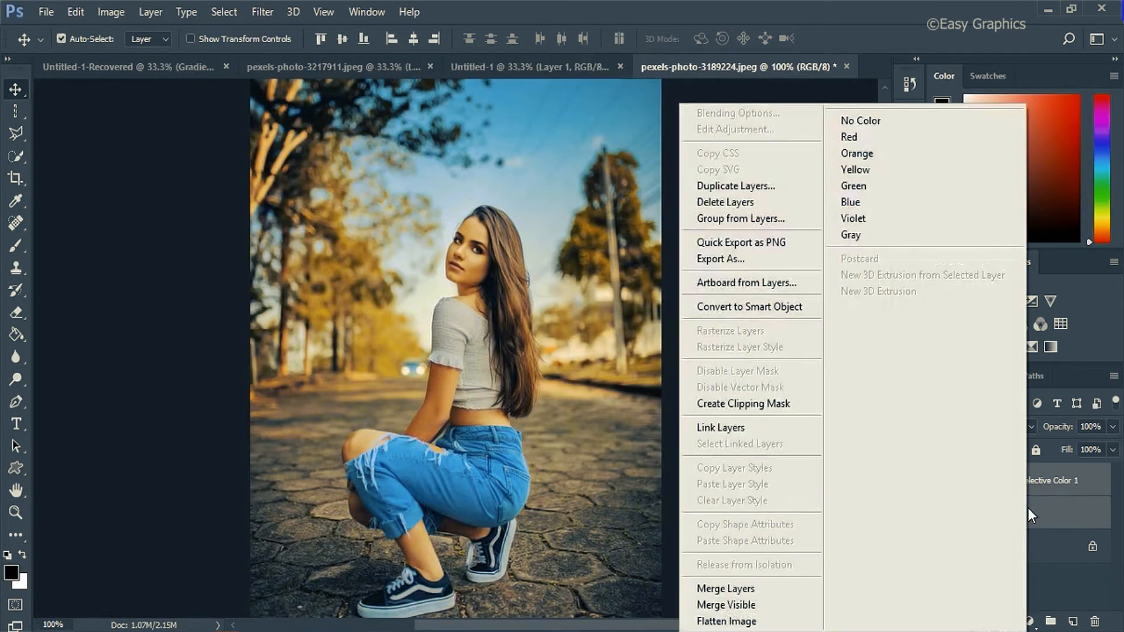
{"action": "left_click", "coordinate": [747, 582]}
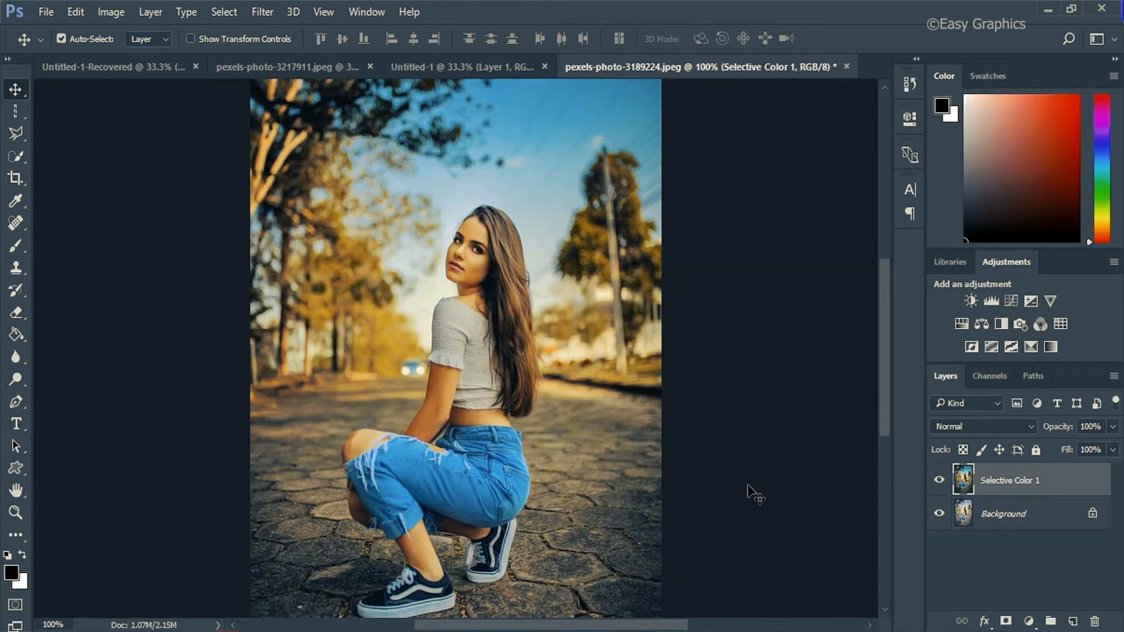
- Apply a Hue/Saturation adjustment to the merged layer with hue -1 and saturation +3, keeping Colorize off
{"action": "left_click", "coordinate": [111, 14]}
{"action": "mouse_move", "coordinate": [183, 56]}
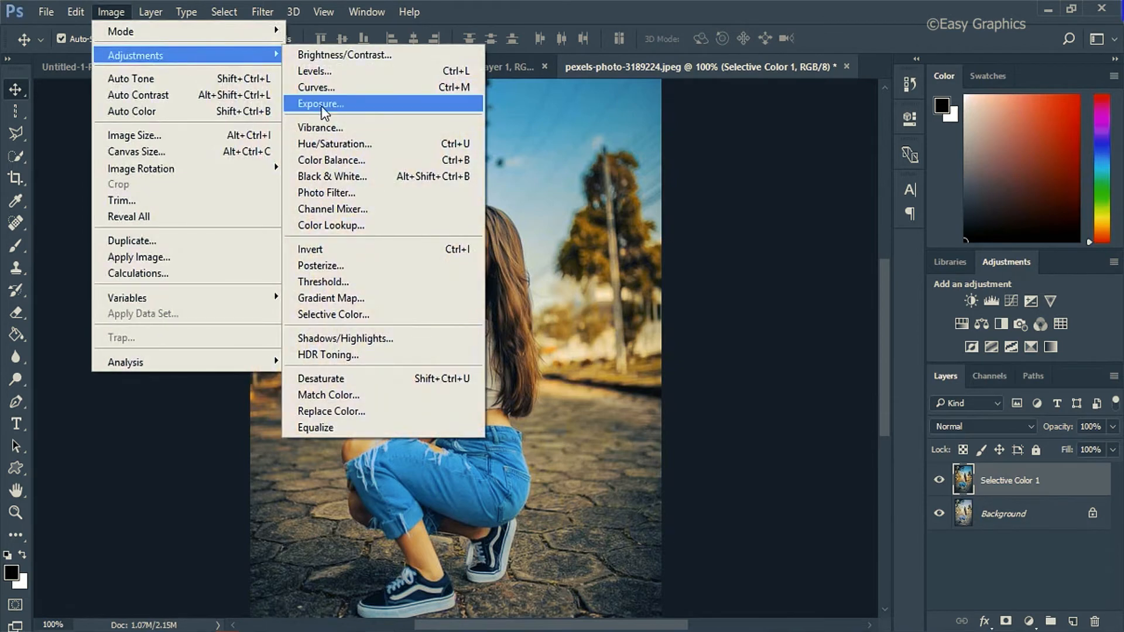
{"action": "left_click", "coordinate": [357, 143]}
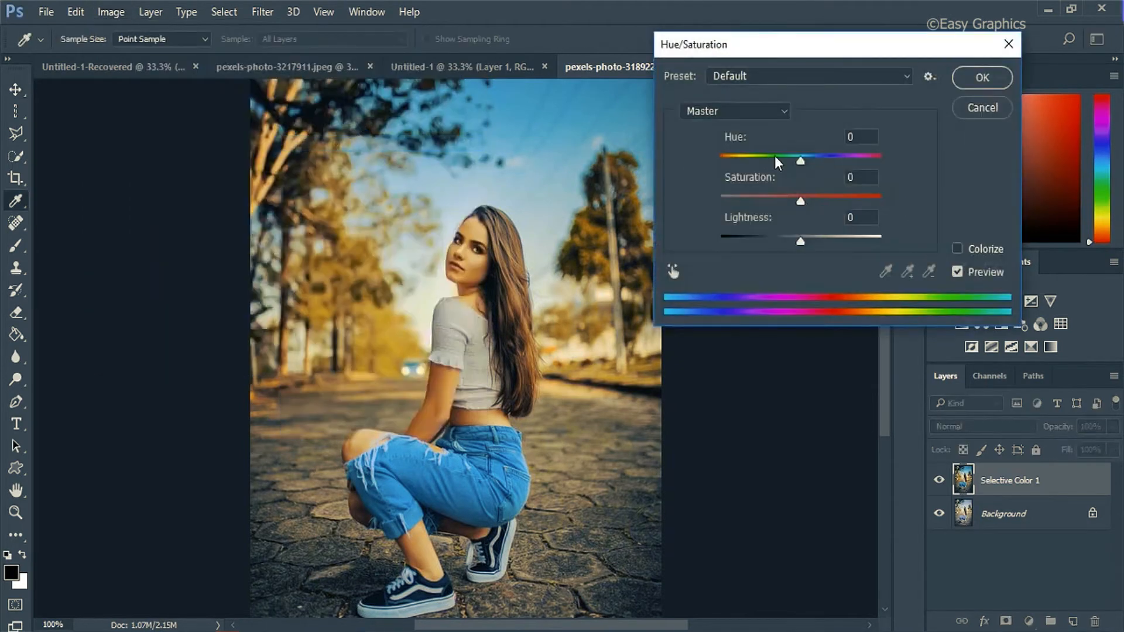
{"action": "left_click_drag", "start_coordinate": [799, 160], "coordinate": [799, 163]}
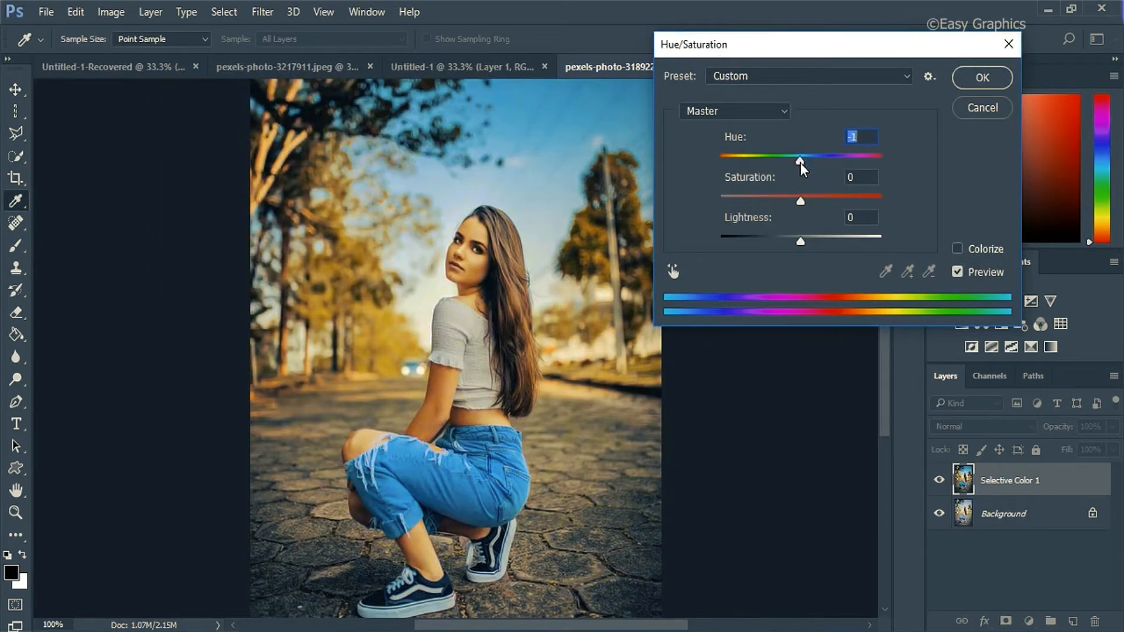
{"action": "left_click_drag", "start_coordinate": [800, 202], "coordinate": [810, 209]}
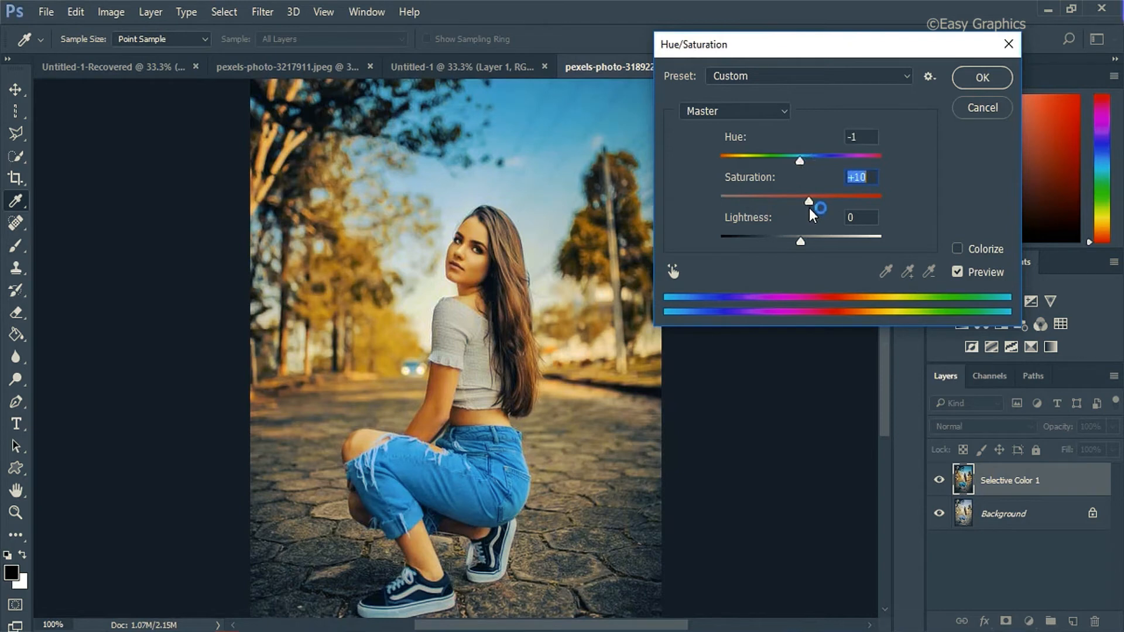
{"action": "left_click", "coordinate": [956, 248]}
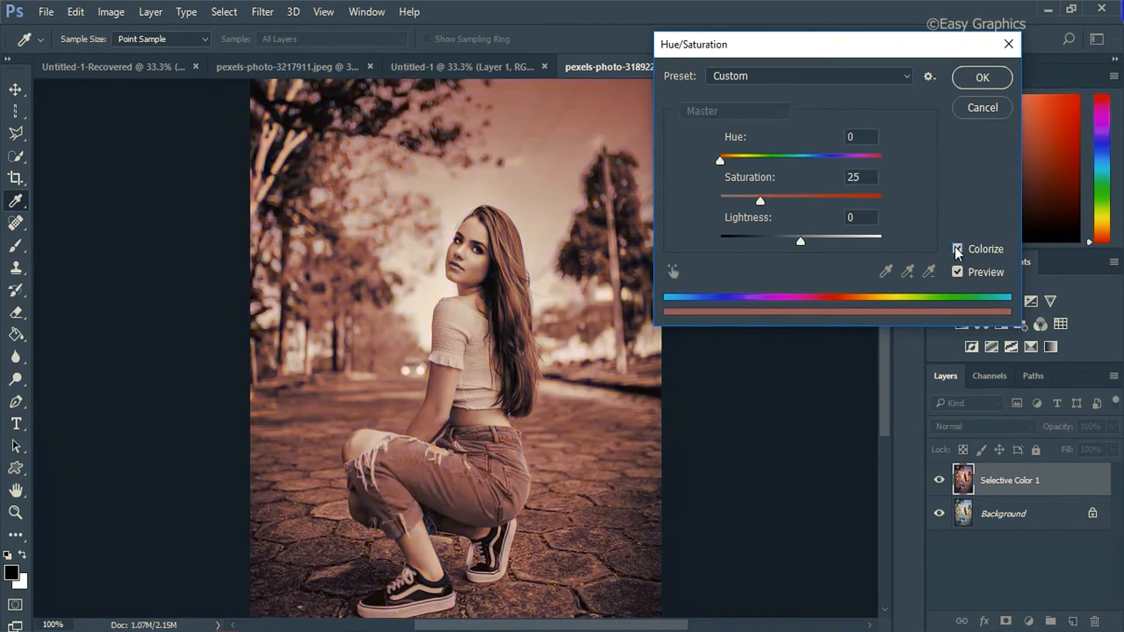
{"action": "left_click", "coordinate": [955, 249]}
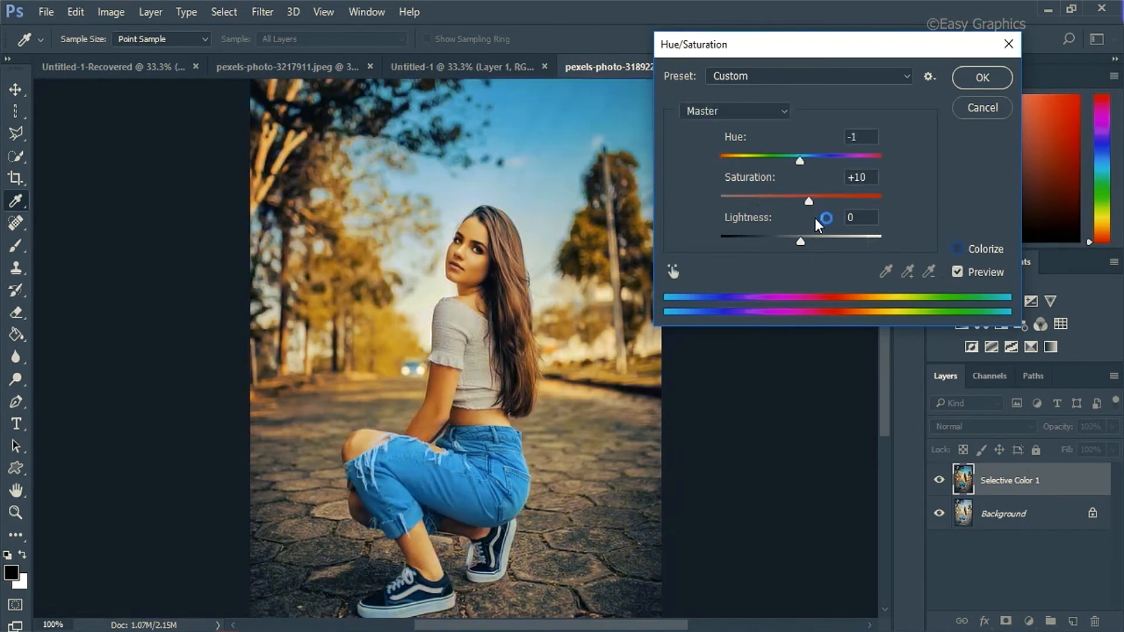
{"action": "left_click_drag", "start_coordinate": [809, 205], "coordinate": [806, 199]}
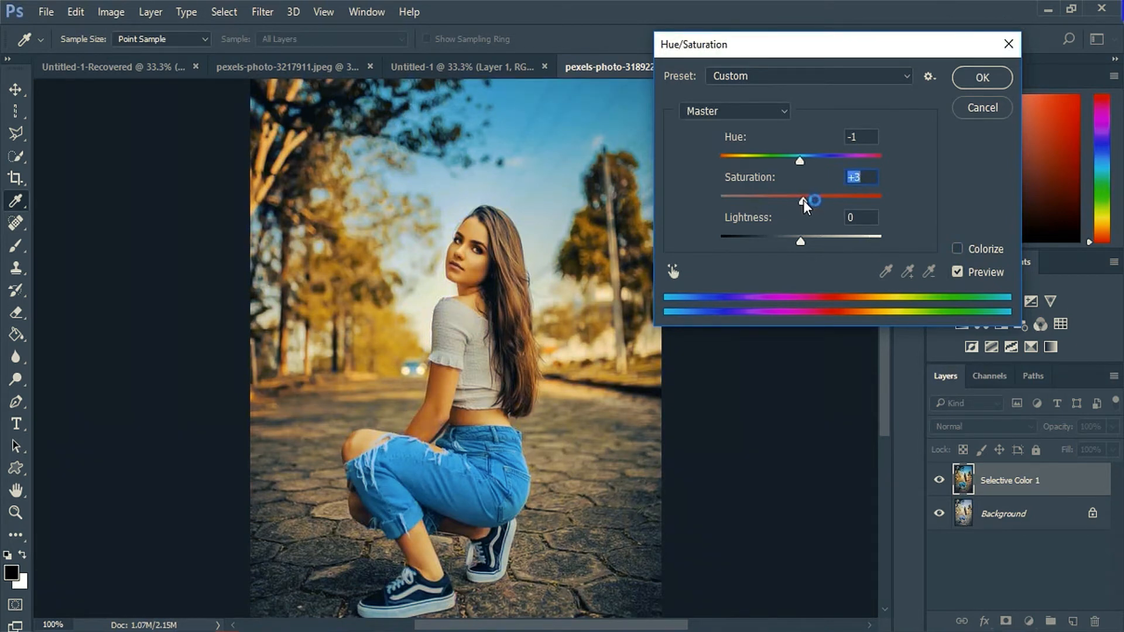
{"action": "left_click", "coordinate": [976, 80]}
- Add a Selective Color adjustment layer above the merged layer and set its Blacks to yellow +8% and black +8%
{"action": "key", "text": "ctrl+minus"}
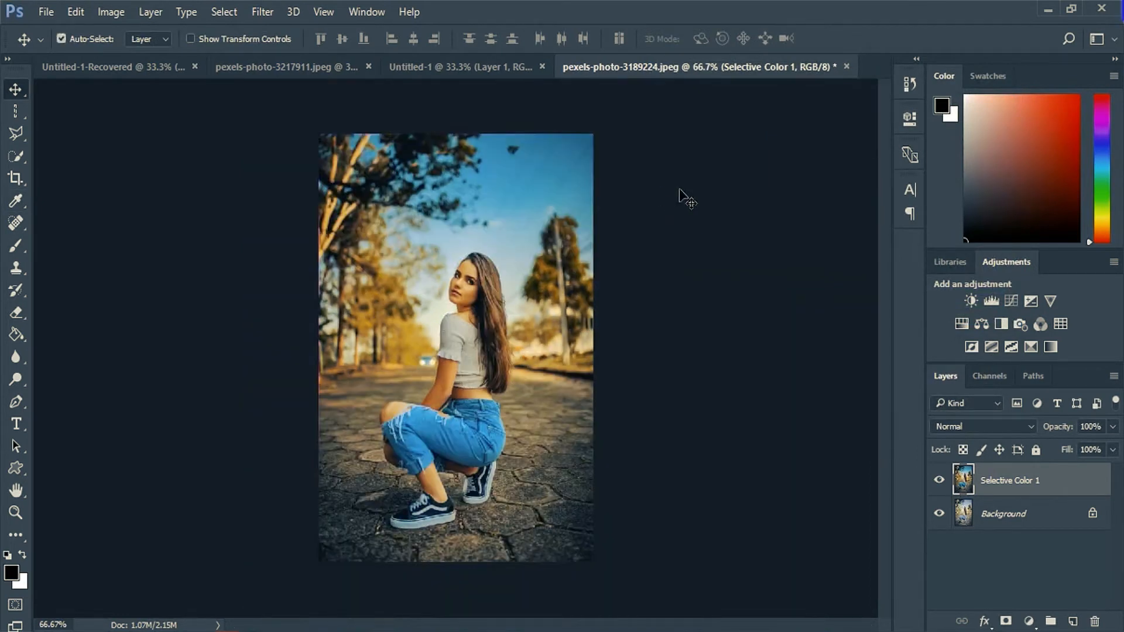
{"action": "left_click", "coordinate": [1026, 620]}
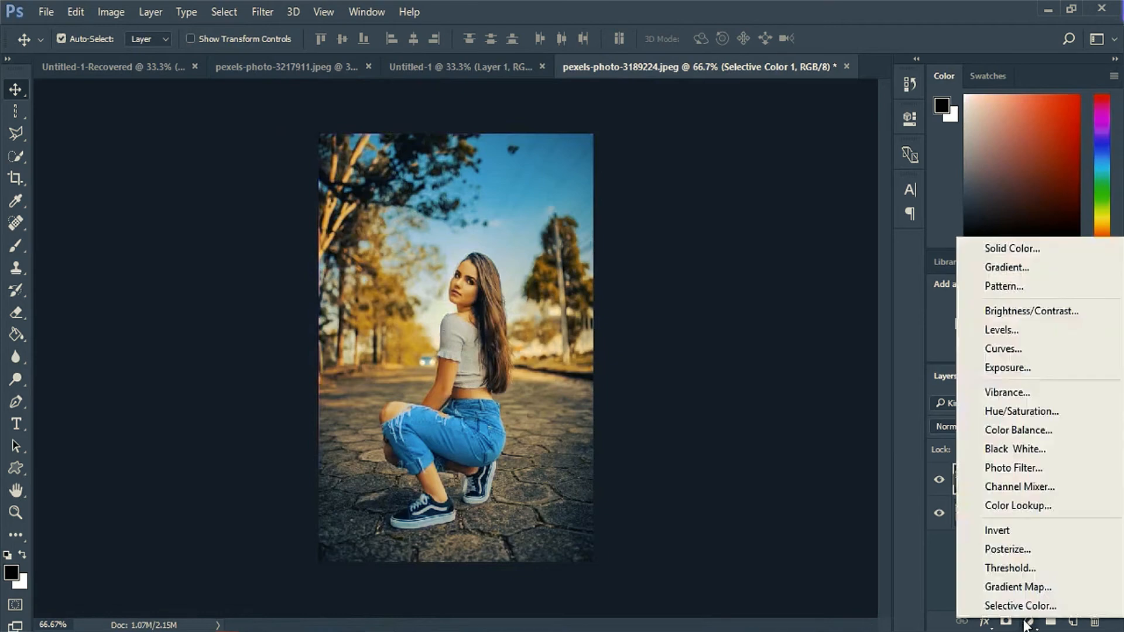
{"action": "left_click", "coordinate": [1022, 605]}
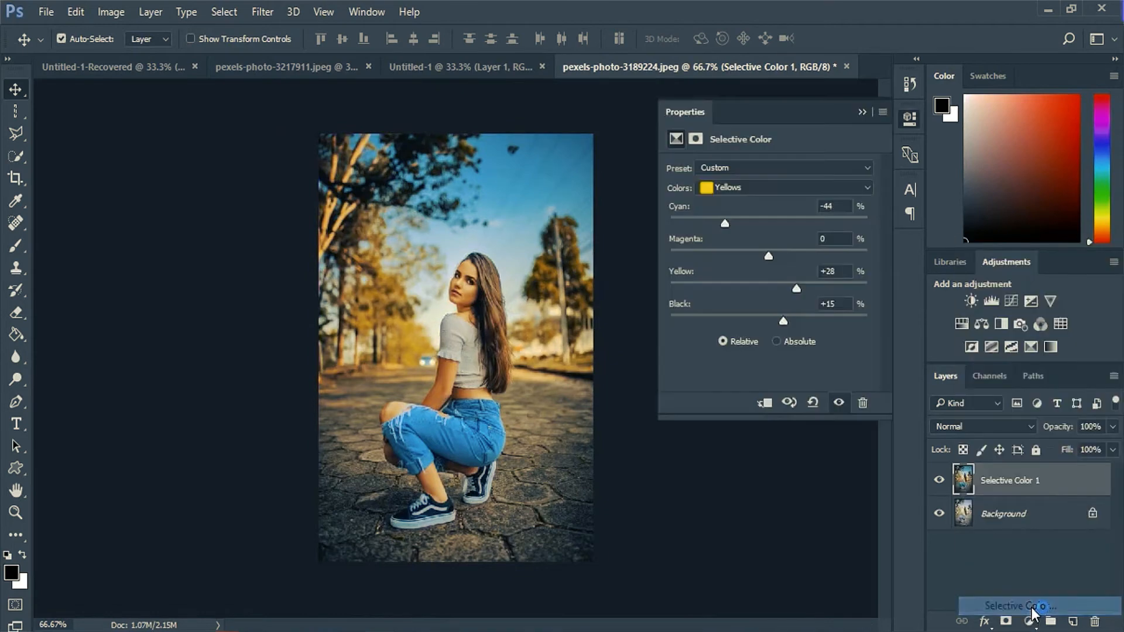
{"action": "left_click", "coordinate": [762, 187]}
{"action": "left_click", "coordinate": [750, 316]}
{"action": "mouse_move", "coordinate": [771, 323]}
{"action": "left_mouse_down"}
{"action": "mouse_move", "coordinate": [790, 322]}
{"action": "mouse_move", "coordinate": [777, 322]}
{"action": "left_mouse_up"}
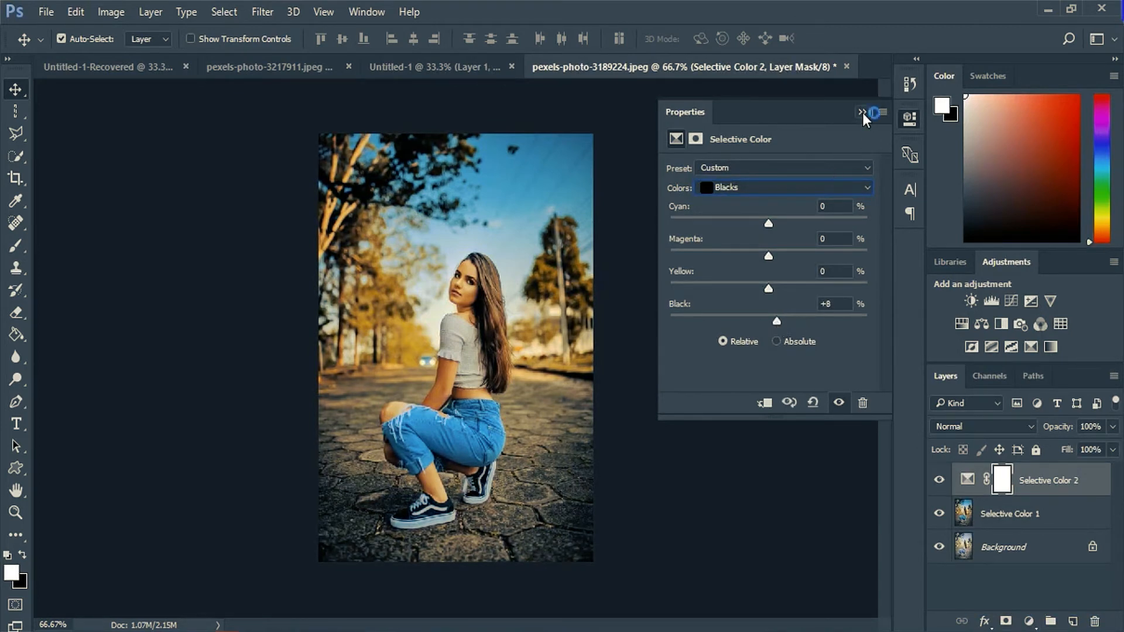
{"action": "mouse_move", "coordinate": [765, 290]}
{"action": "left_mouse_down"}
{"action": "mouse_move", "coordinate": [753, 292]}
{"action": "mouse_move", "coordinate": [778, 286]}
{"action": "left_mouse_up"}
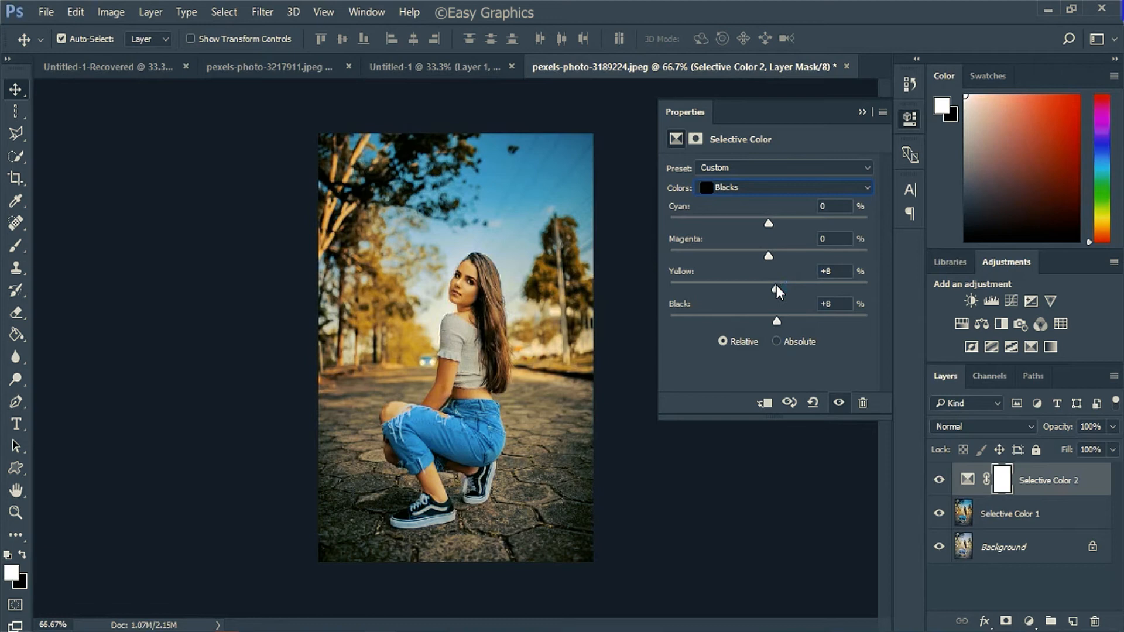
- Set the Magentas in the new Selective Color adjustment to yellow -15% and collapse the adjustment's properties
{"action": "left_click", "coordinate": [847, 191]}
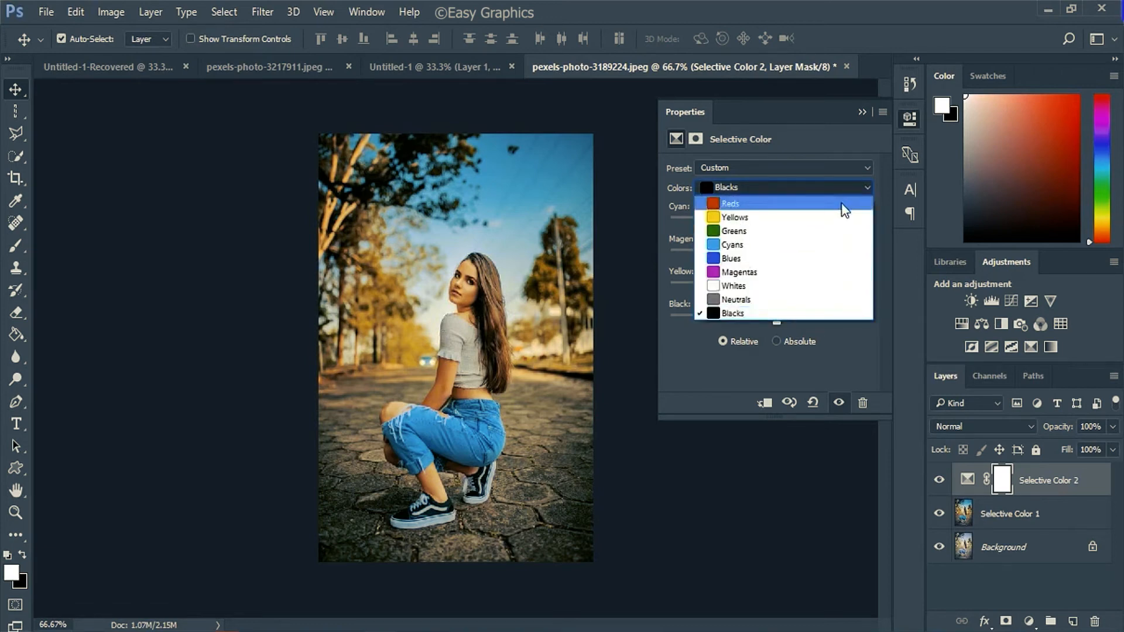
{"action": "left_click", "coordinate": [826, 273]}
{"action": "left_click_drag", "start_coordinate": [769, 288], "coordinate": [754, 292]}
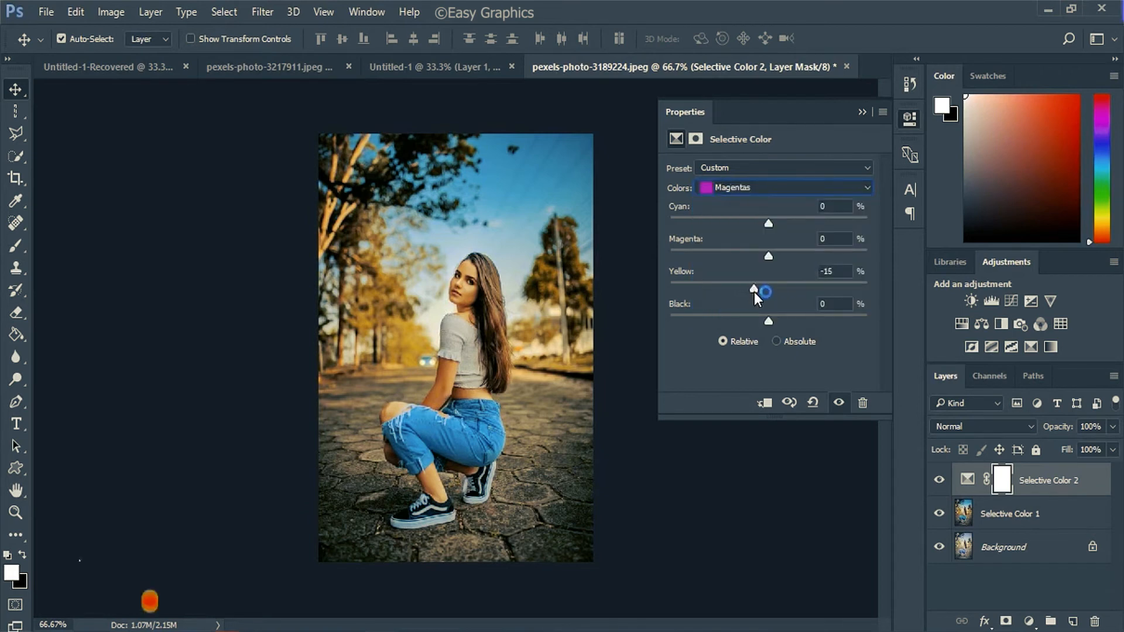
{"action": "left_click", "coordinate": [865, 111]}
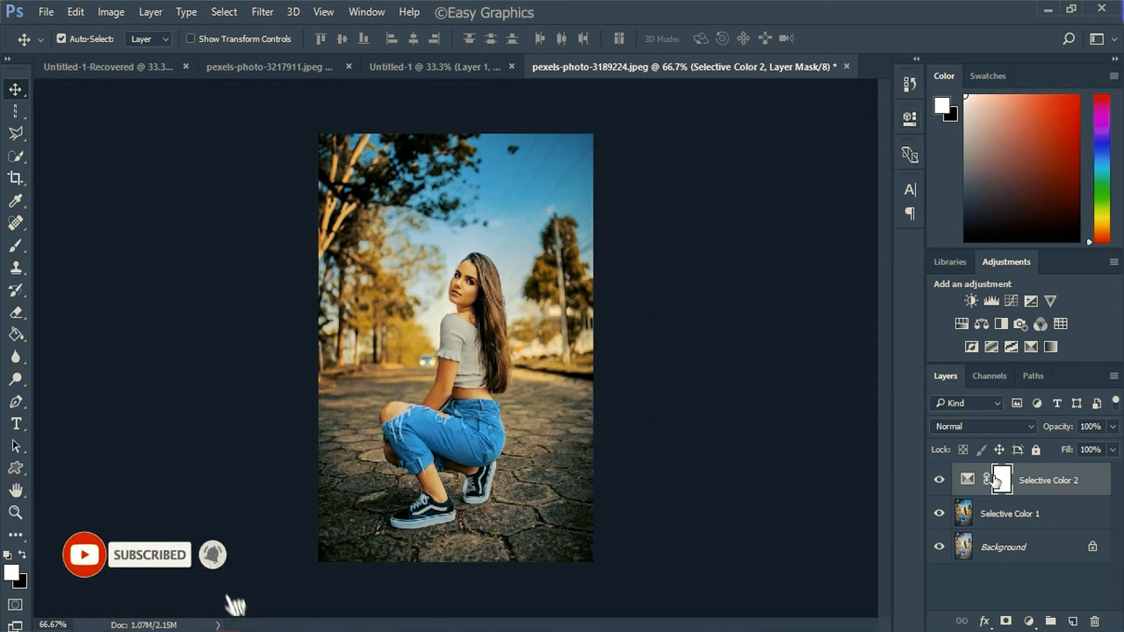
- Merge Selective Color 2 with the Selective Color 1 layer, and toggle the merged layer's visibility to compare it with the Background
{"action": "key", "text": "ctrl"}
{"action": "left_click", "coordinate": [1046, 513], "text": "ctrl"}
{"action": "right_click", "coordinate": [1045, 504]}
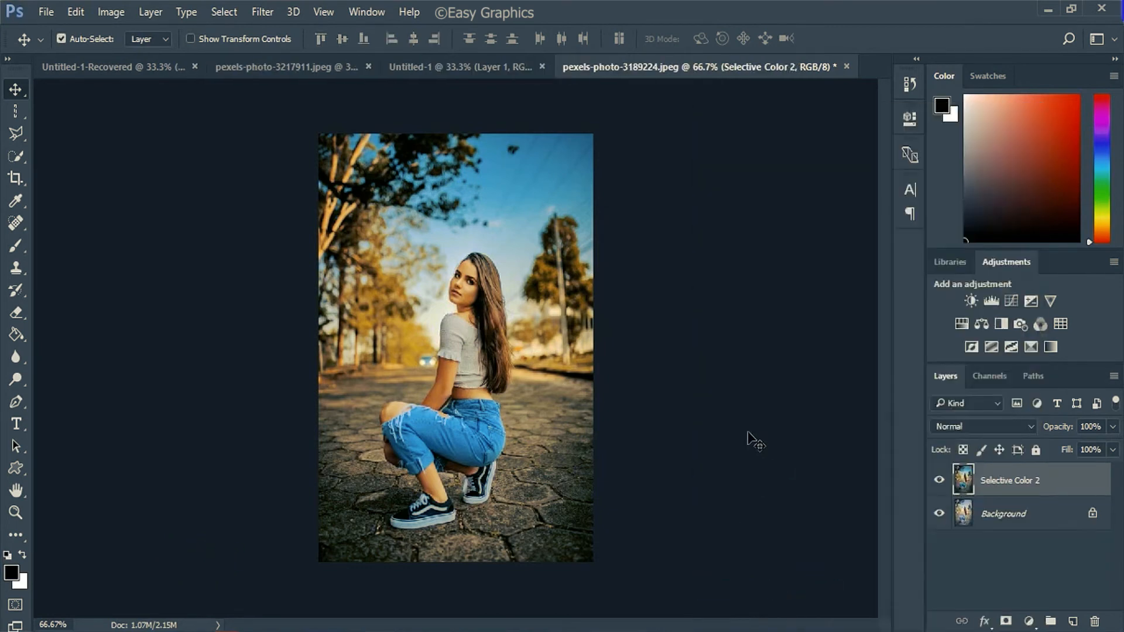
{"action": "left_click", "coordinate": [939, 482]}
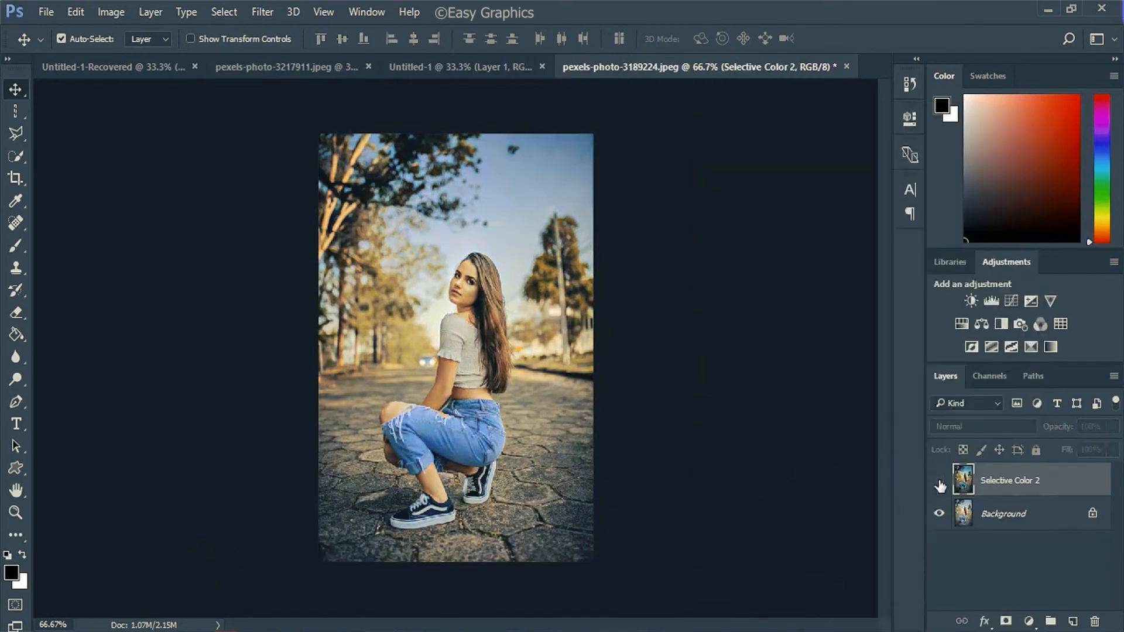
{"action": "left_click", "coordinate": [939, 482]}
{"action": "left_click", "coordinate": [939, 482]}
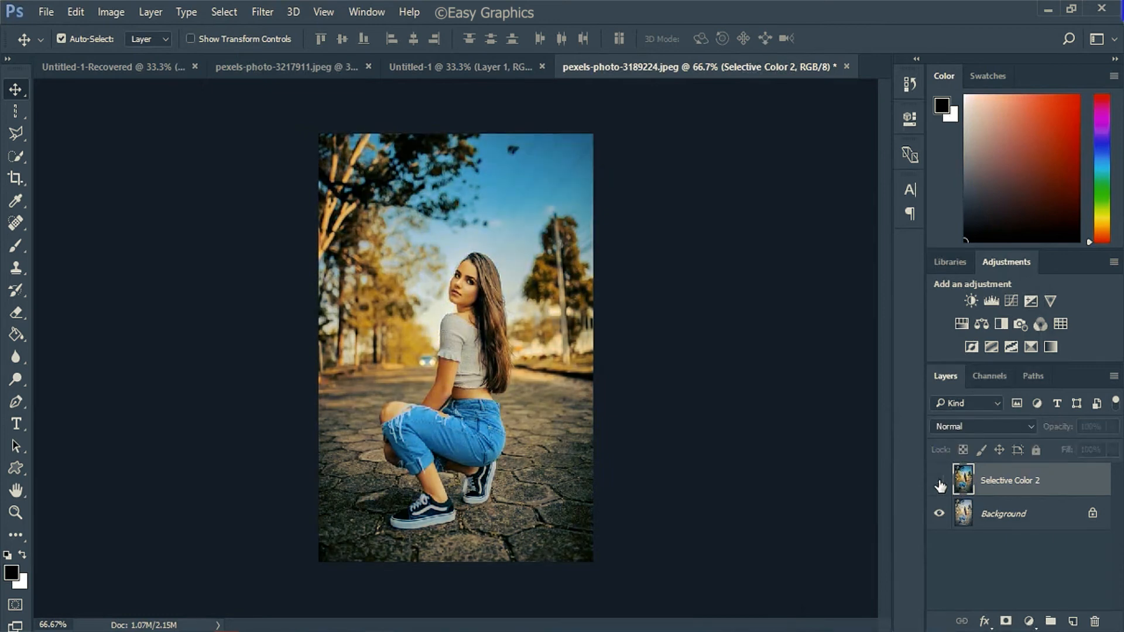
{"action": "left_click", "coordinate": [939, 481]}
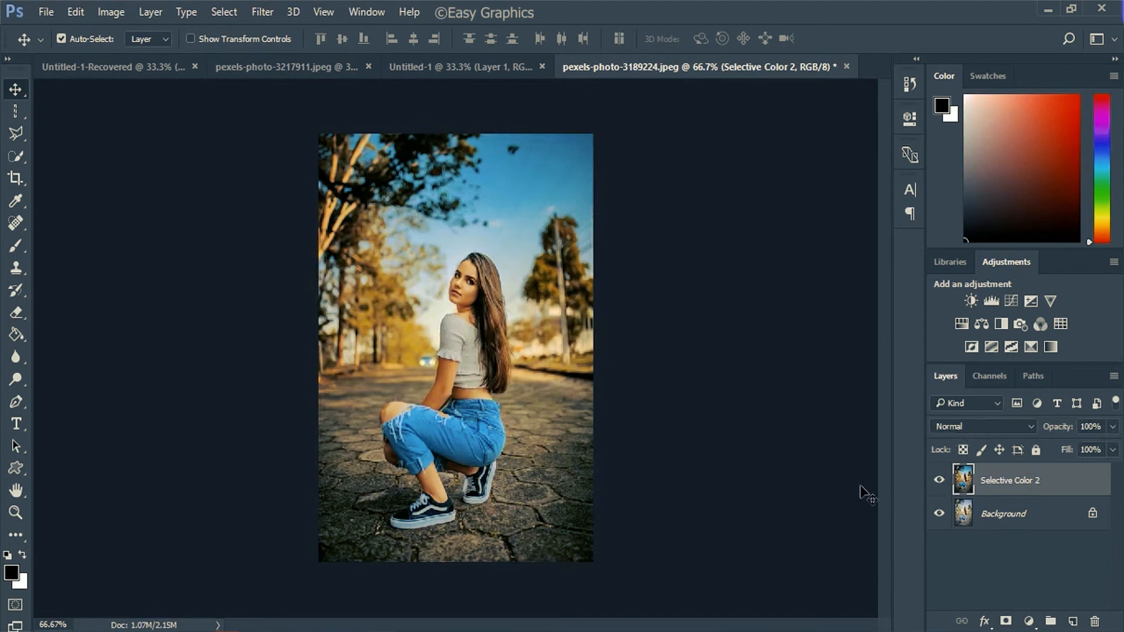
- Apply Curves to the merged layer on the RGB channel, with points at input 127, output 119 and input 190, output 187
{"action": "left_click", "coordinate": [111, 12]}
{"action": "mouse_move", "coordinate": [238, 57]}
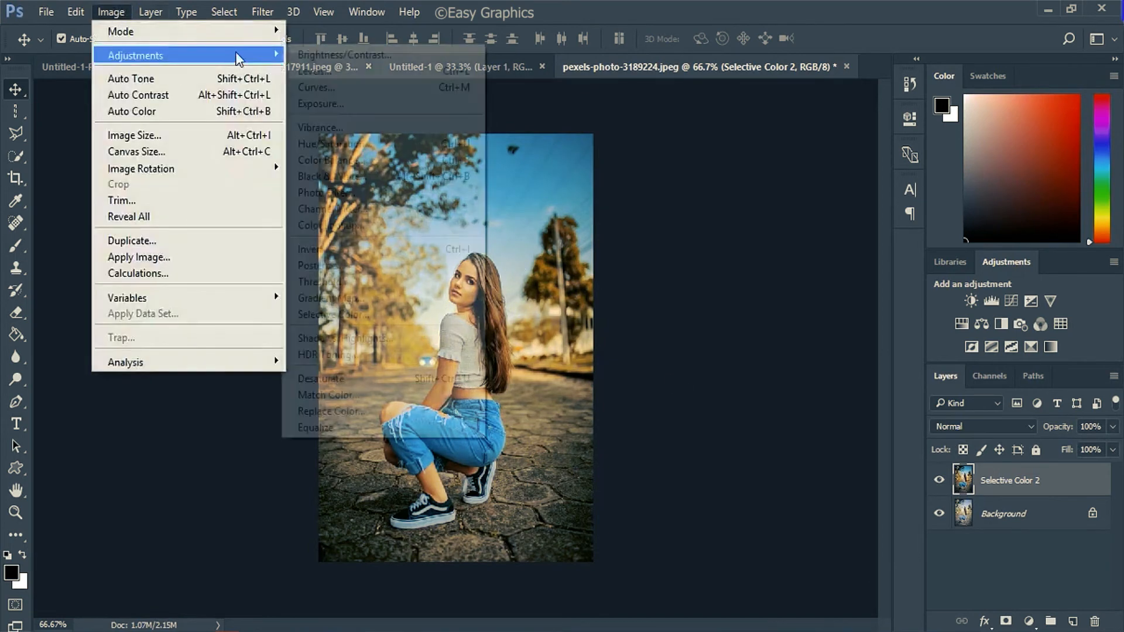
{"action": "left_click", "coordinate": [431, 87]}
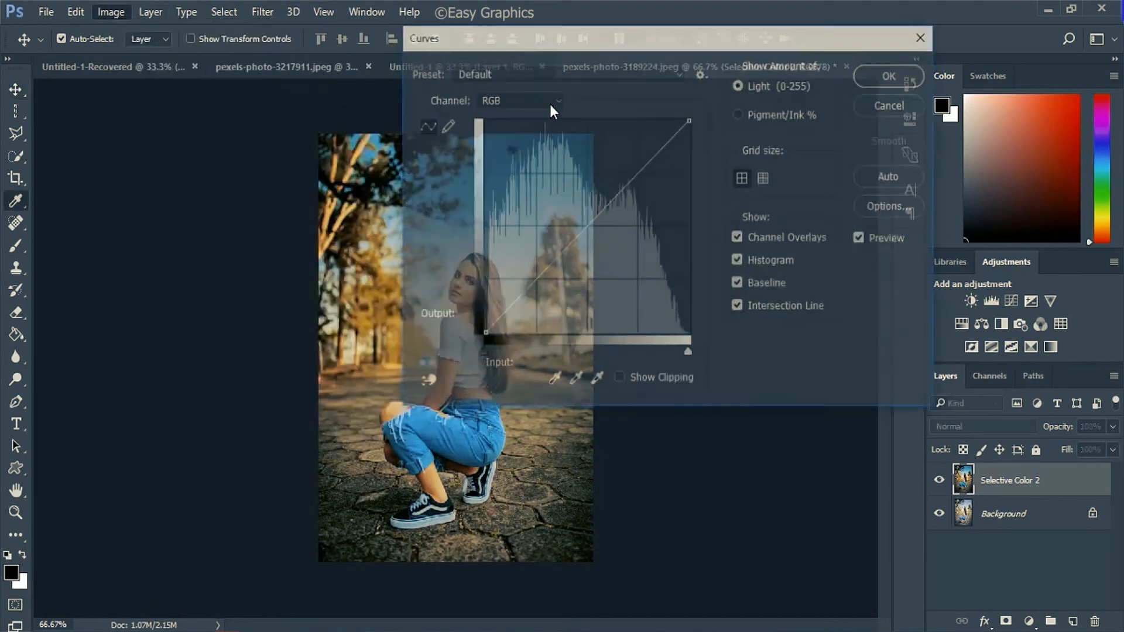
{"action": "left_click_drag", "start_coordinate": [703, 30], "coordinate": [928, 21]}
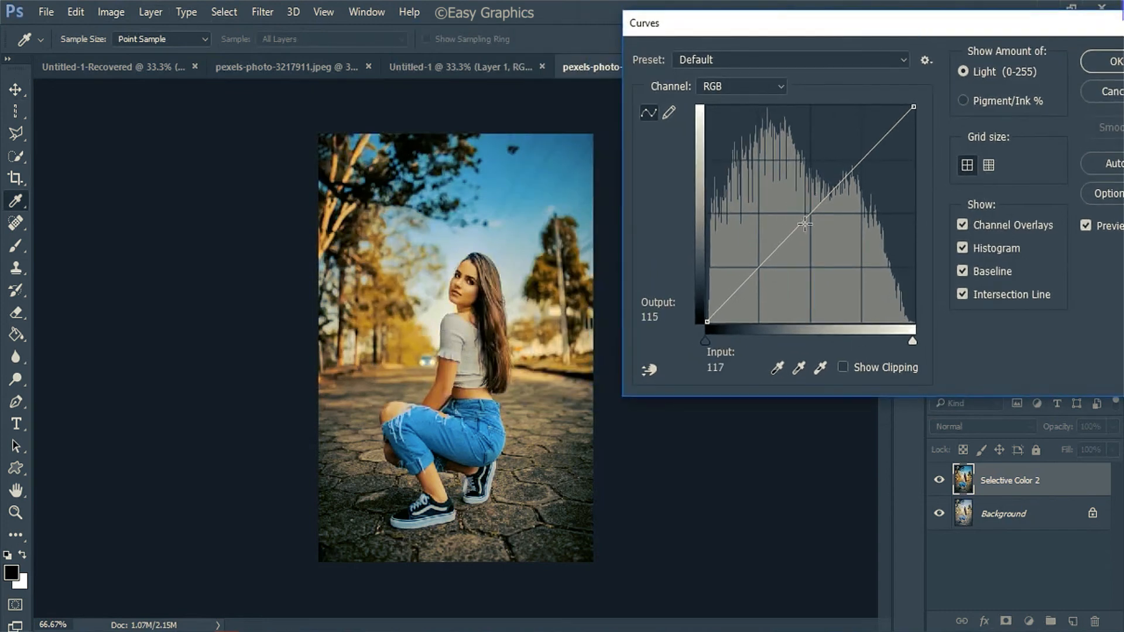
{"action": "left_click_drag", "start_coordinate": [808, 222], "coordinate": [809, 221]}
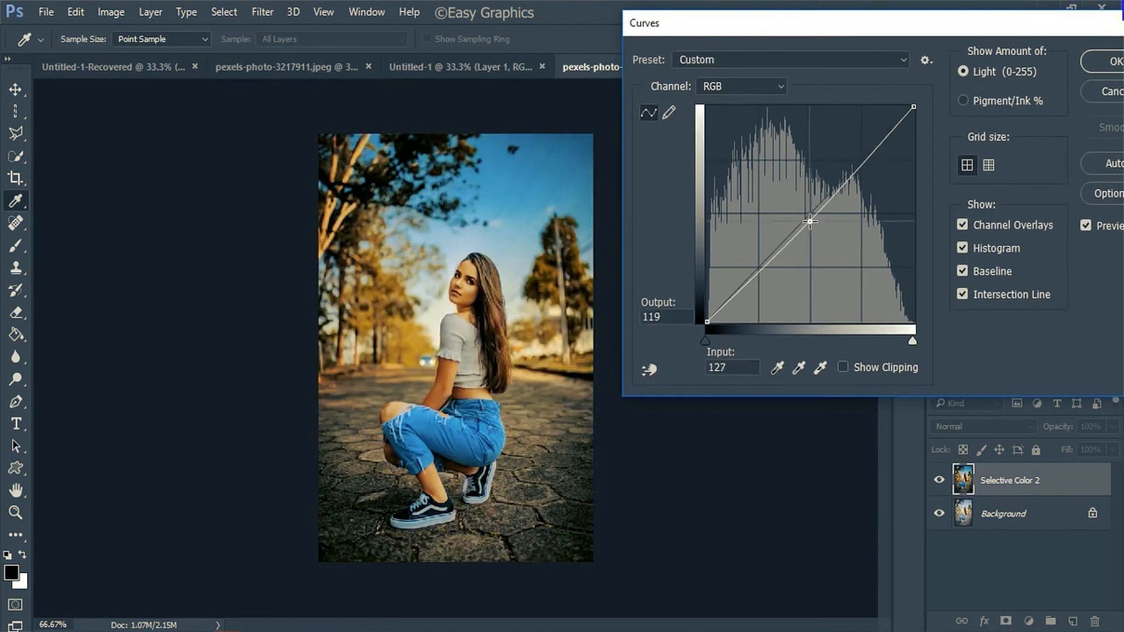
{"action": "left_click_drag", "start_coordinate": [862, 166], "coordinate": [862, 164]}
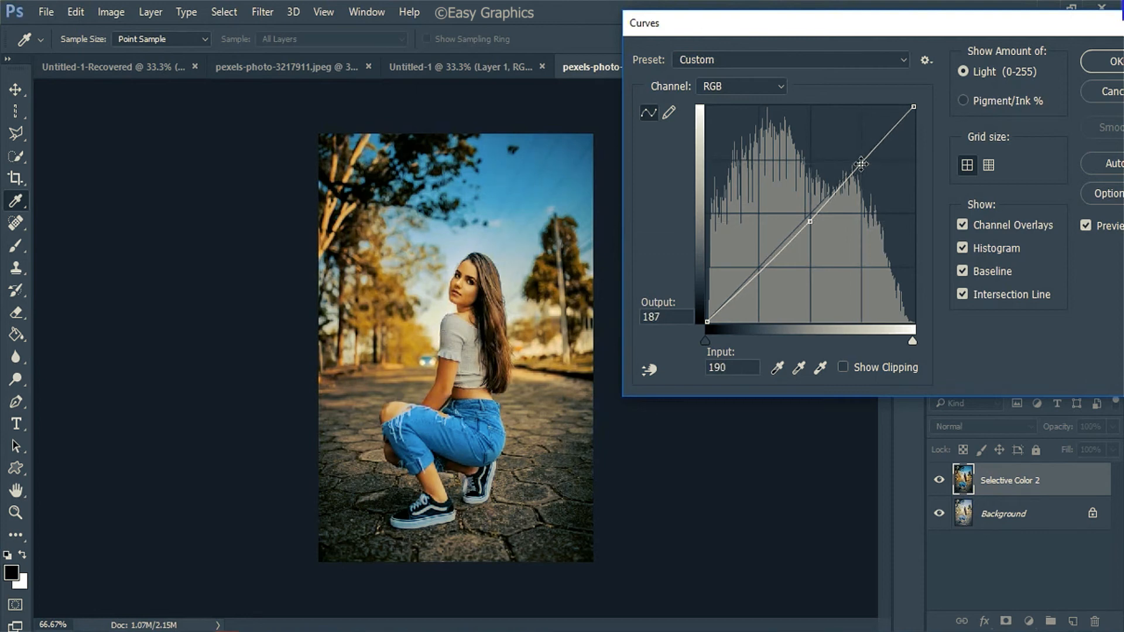
{"action": "left_click_drag", "start_coordinate": [1076, 22], "coordinate": [915, 79]}
{"action": "left_click", "coordinate": [954, 119]}
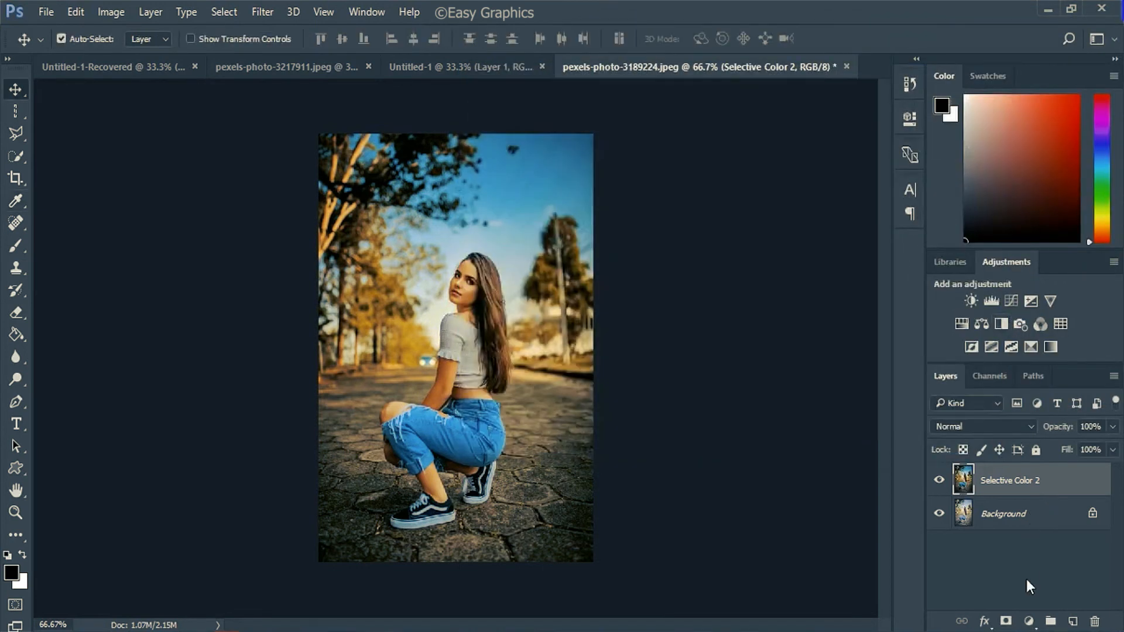
- Add a Vibrance adjustment layer with vibrance +18 and saturation -2, and collapse its properties
{"action": "left_click", "coordinate": [1028, 621]}
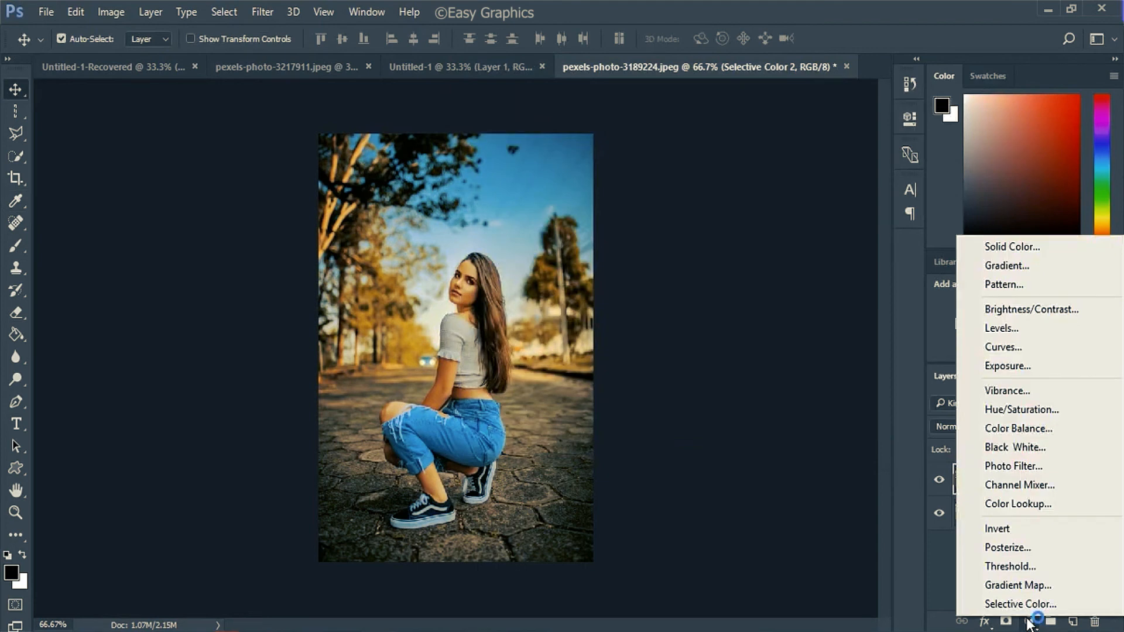
{"action": "left_click", "coordinate": [1017, 391]}
{"action": "mouse_move", "coordinate": [768, 184]}
{"action": "left_mouse_down"}
{"action": "mouse_move", "coordinate": [811, 185]}
{"action": "mouse_move", "coordinate": [773, 186]}
{"action": "mouse_move", "coordinate": [783, 187]}
{"action": "left_mouse_up"}
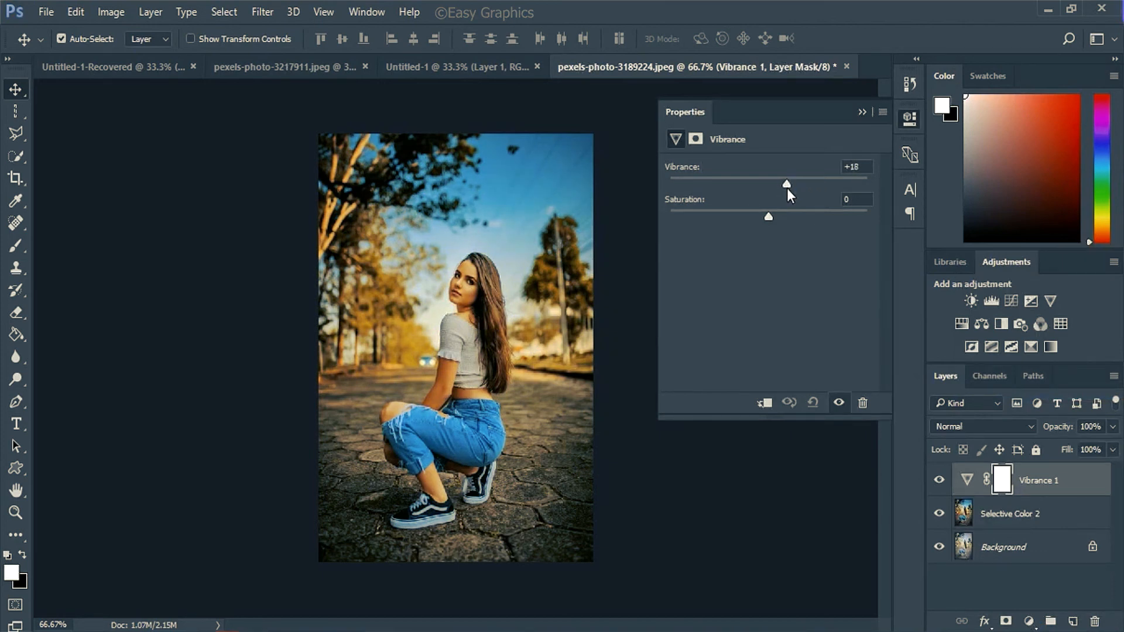
{"action": "left_click_drag", "start_coordinate": [770, 215], "coordinate": [767, 215]}
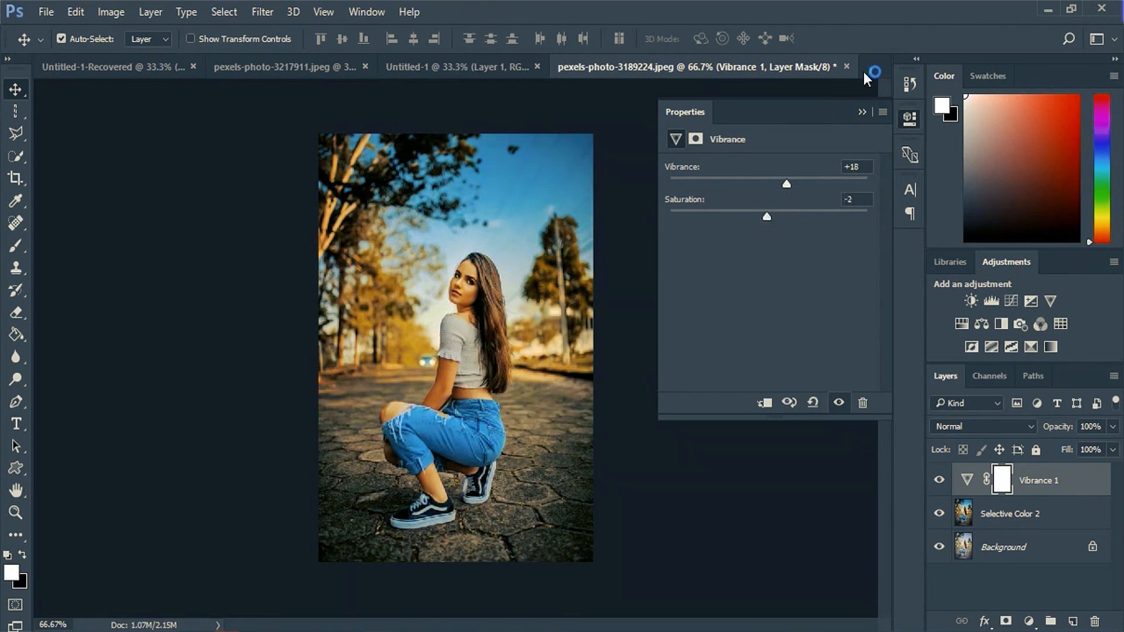
{"action": "left_click", "coordinate": [862, 113]}
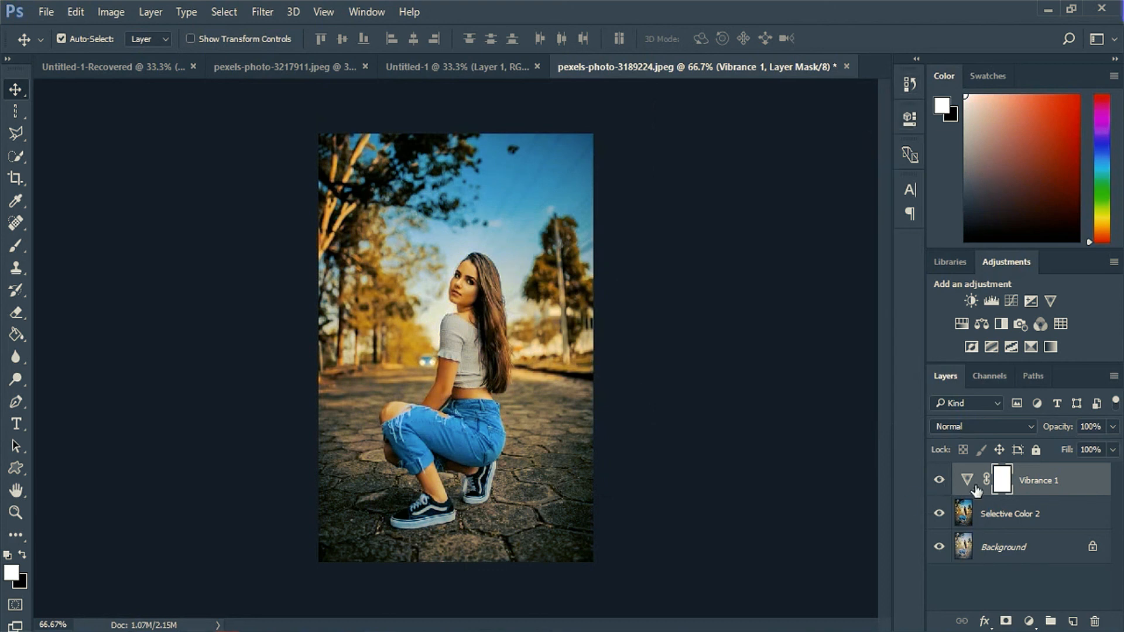
- Merge the Vibrance 1 adjustment with the Selective Color 2 layer, and toggle the merged layer's visibility to compare before and after
{"action": "left_click", "coordinate": [1023, 513], "text": "ctrl"}
{"action": "right_click", "coordinate": [1023, 513]}
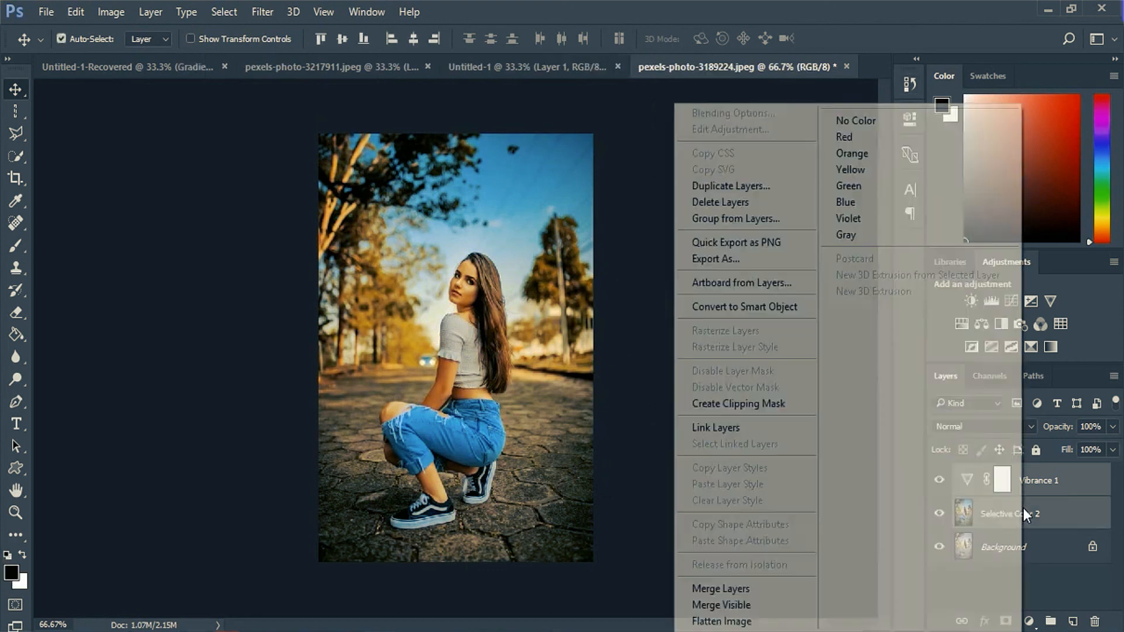
{"action": "left_click", "coordinate": [789, 598]}
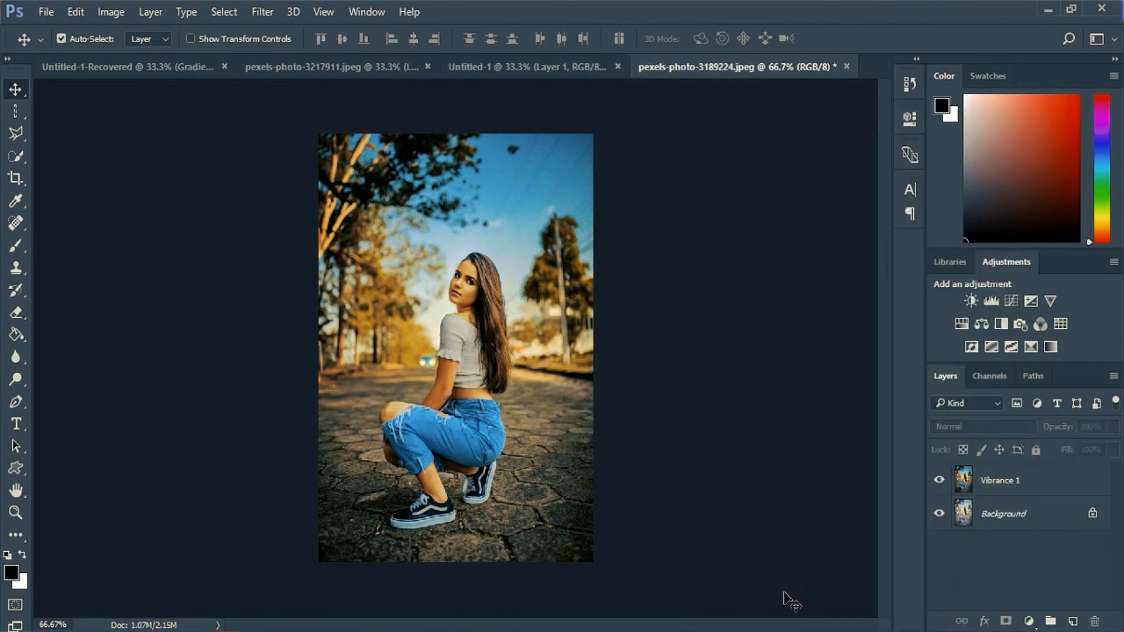
{"action": "left_click", "coordinate": [939, 480]}
{"action": "left_click", "coordinate": [940, 481]}
- Rename the merged layer above the Background to "color graded"
{"action": "double_click", "coordinate": [1003, 479]}
{"action": "type", "text": "color gra"}
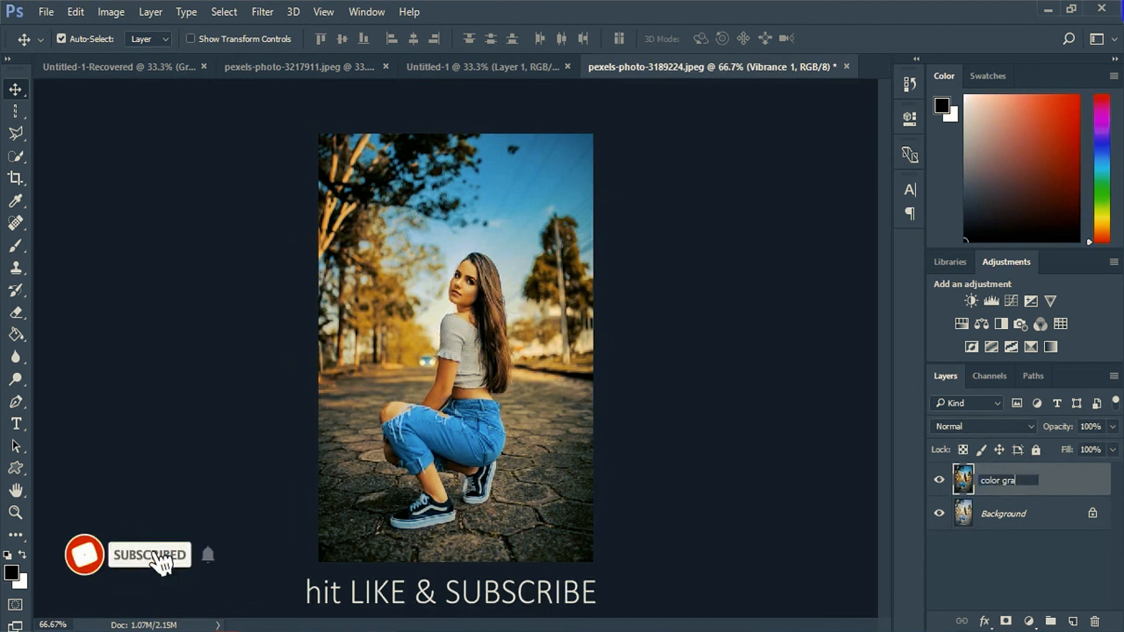
{"action": "type", "text": "ded"}
{"action": "key", "text": "Return"}
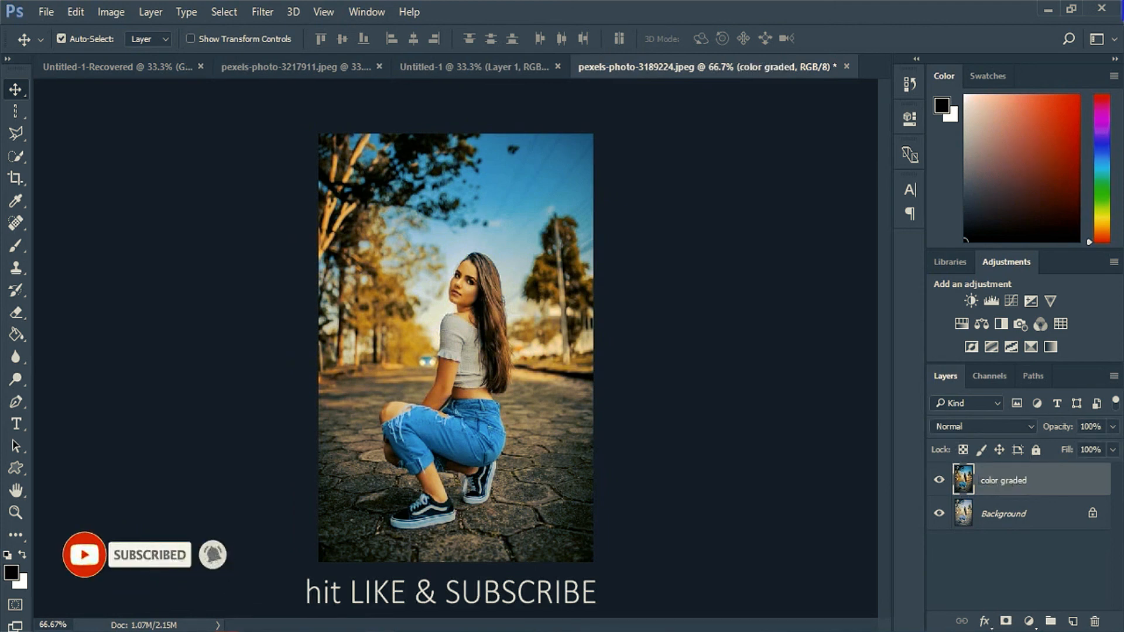